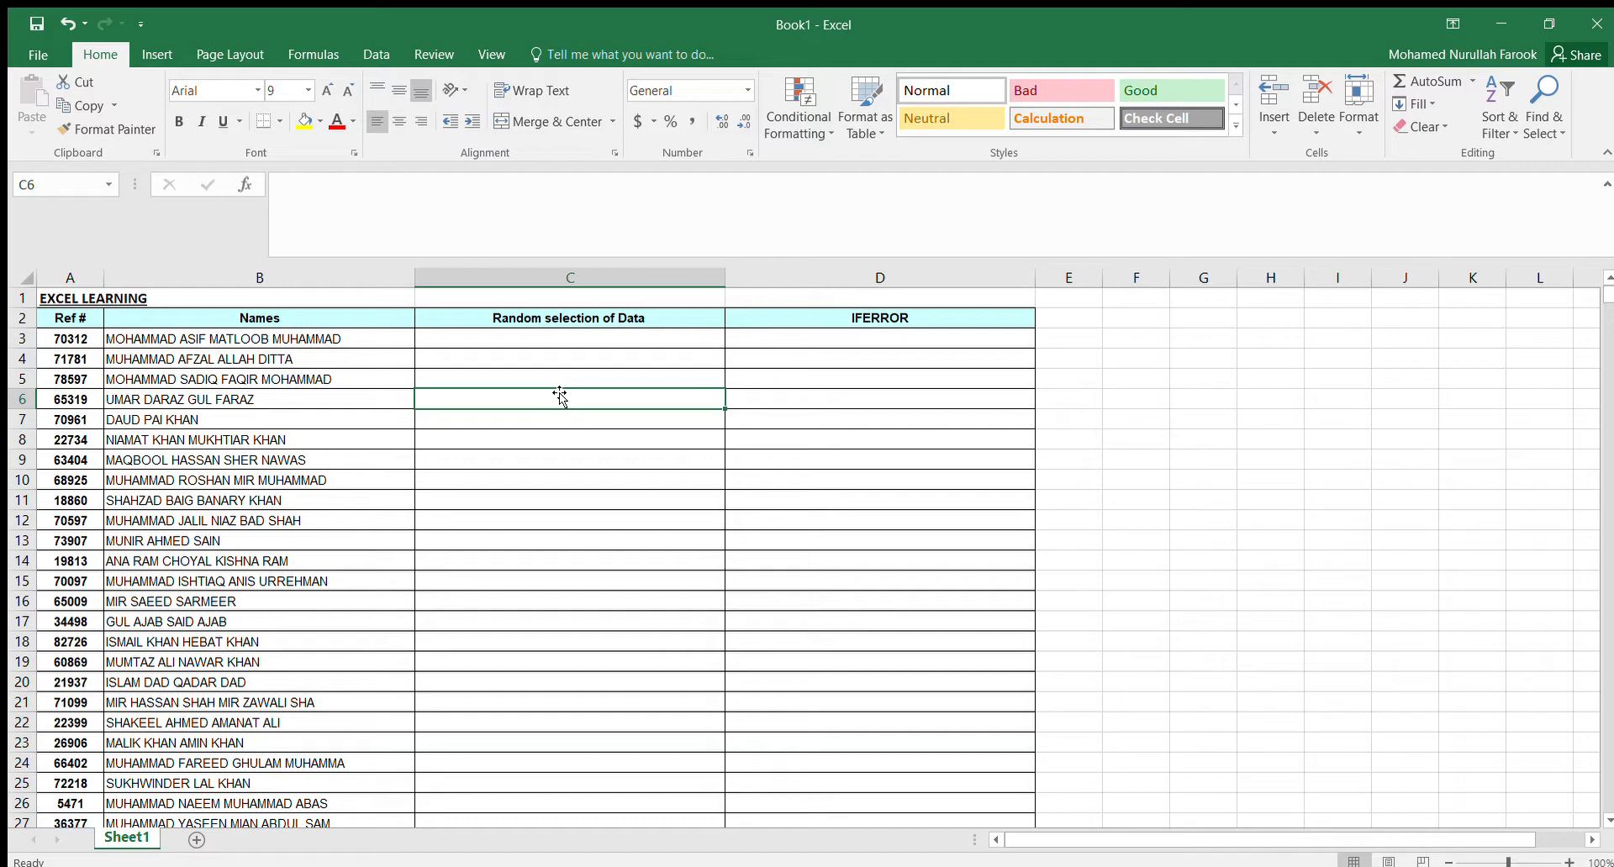
- Examine how far the entries in the Names column extend, from B3 down to the last row
left_click(509, 334)
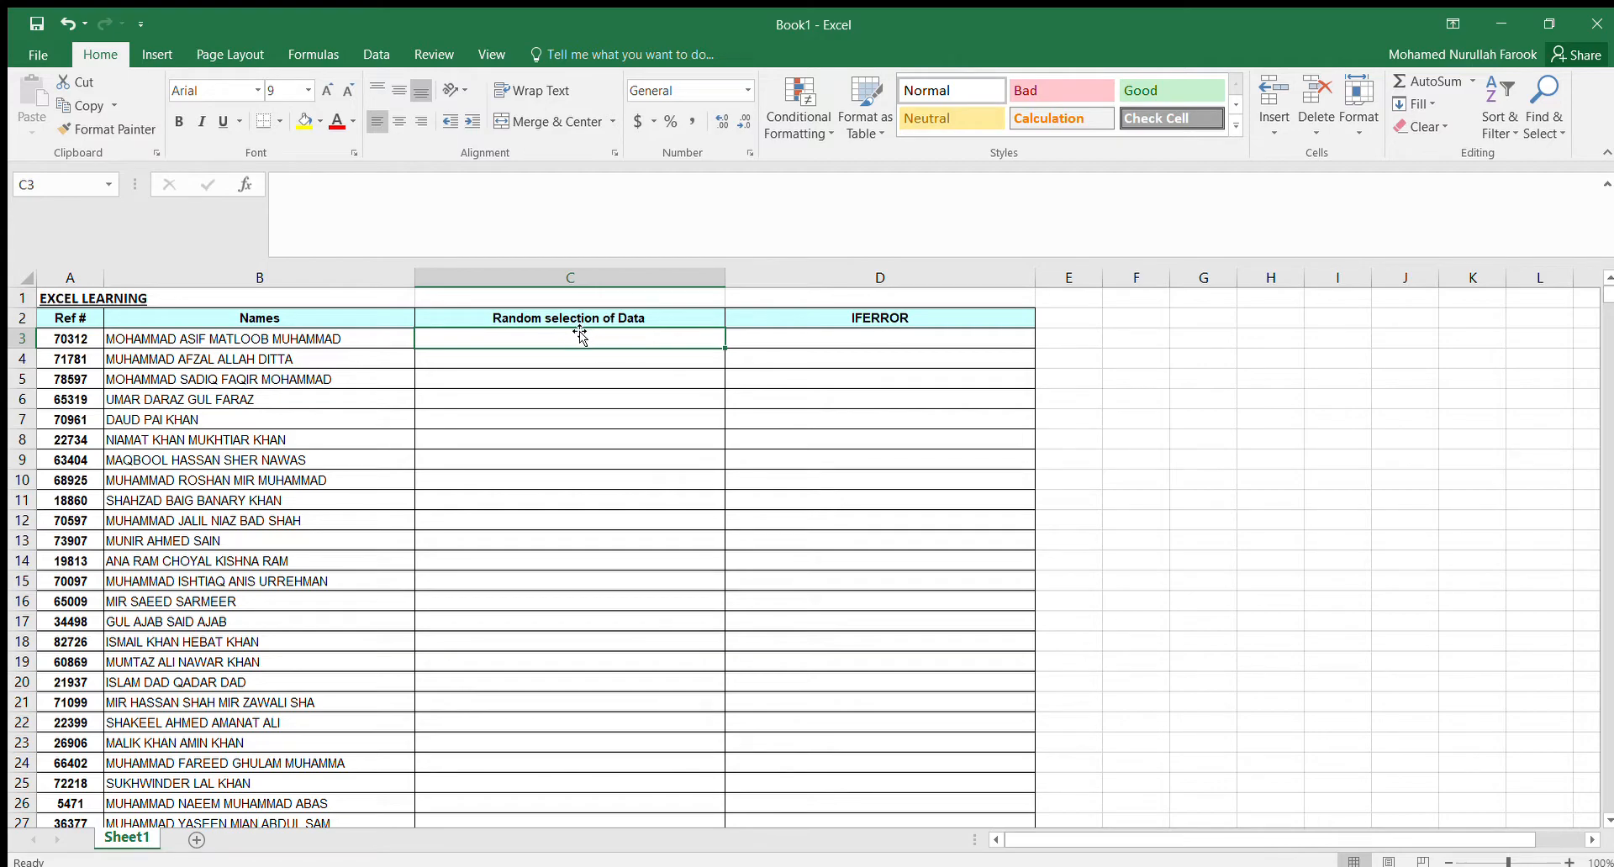
left_click(353, 338)
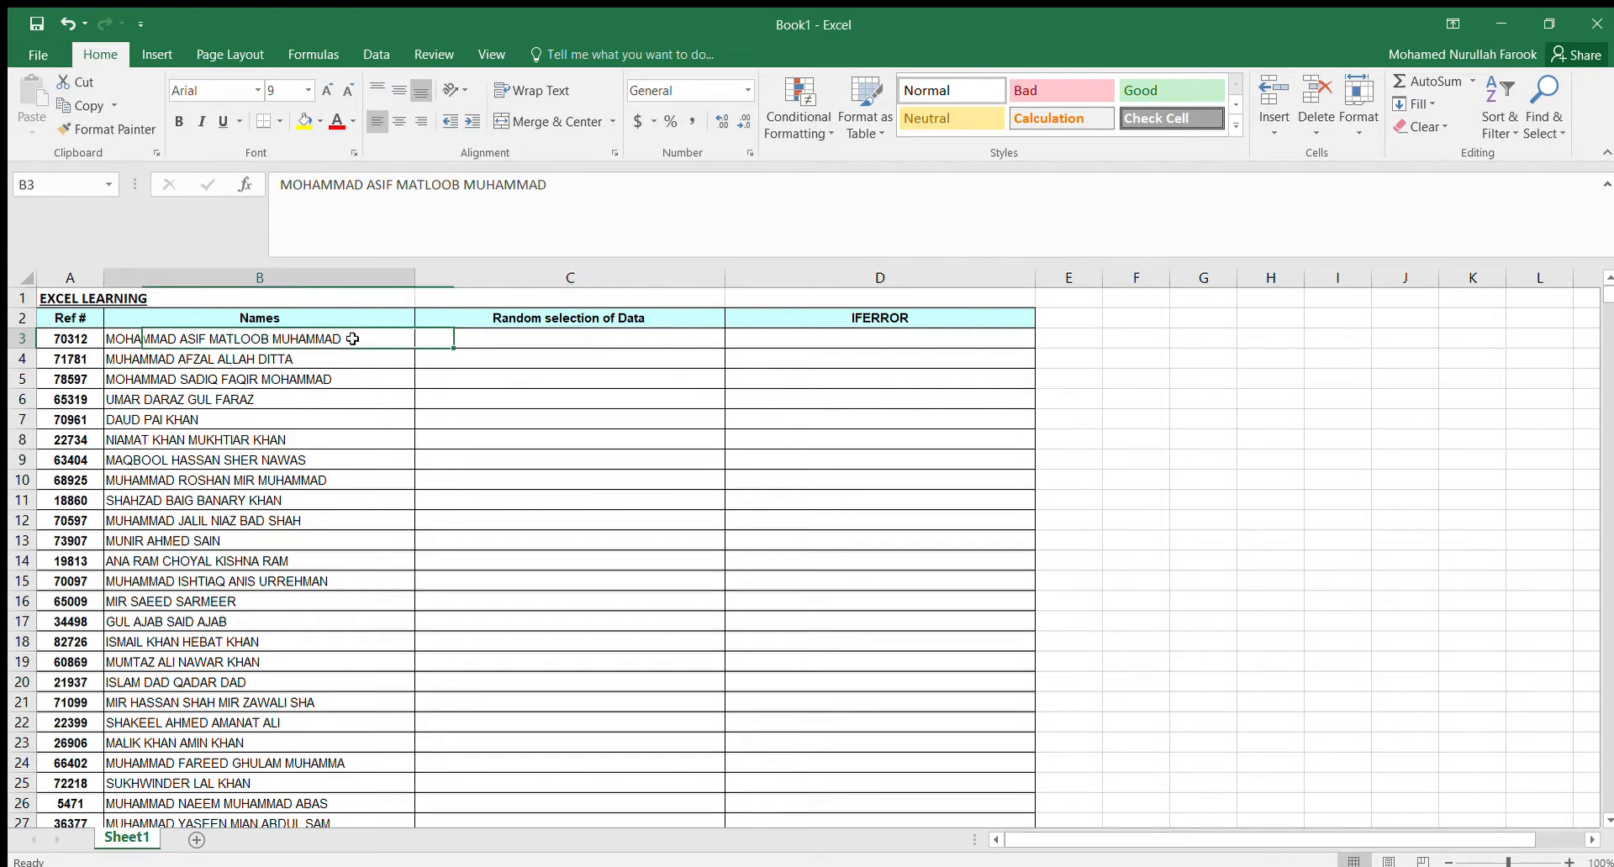
key("ctrl+shift+Down")
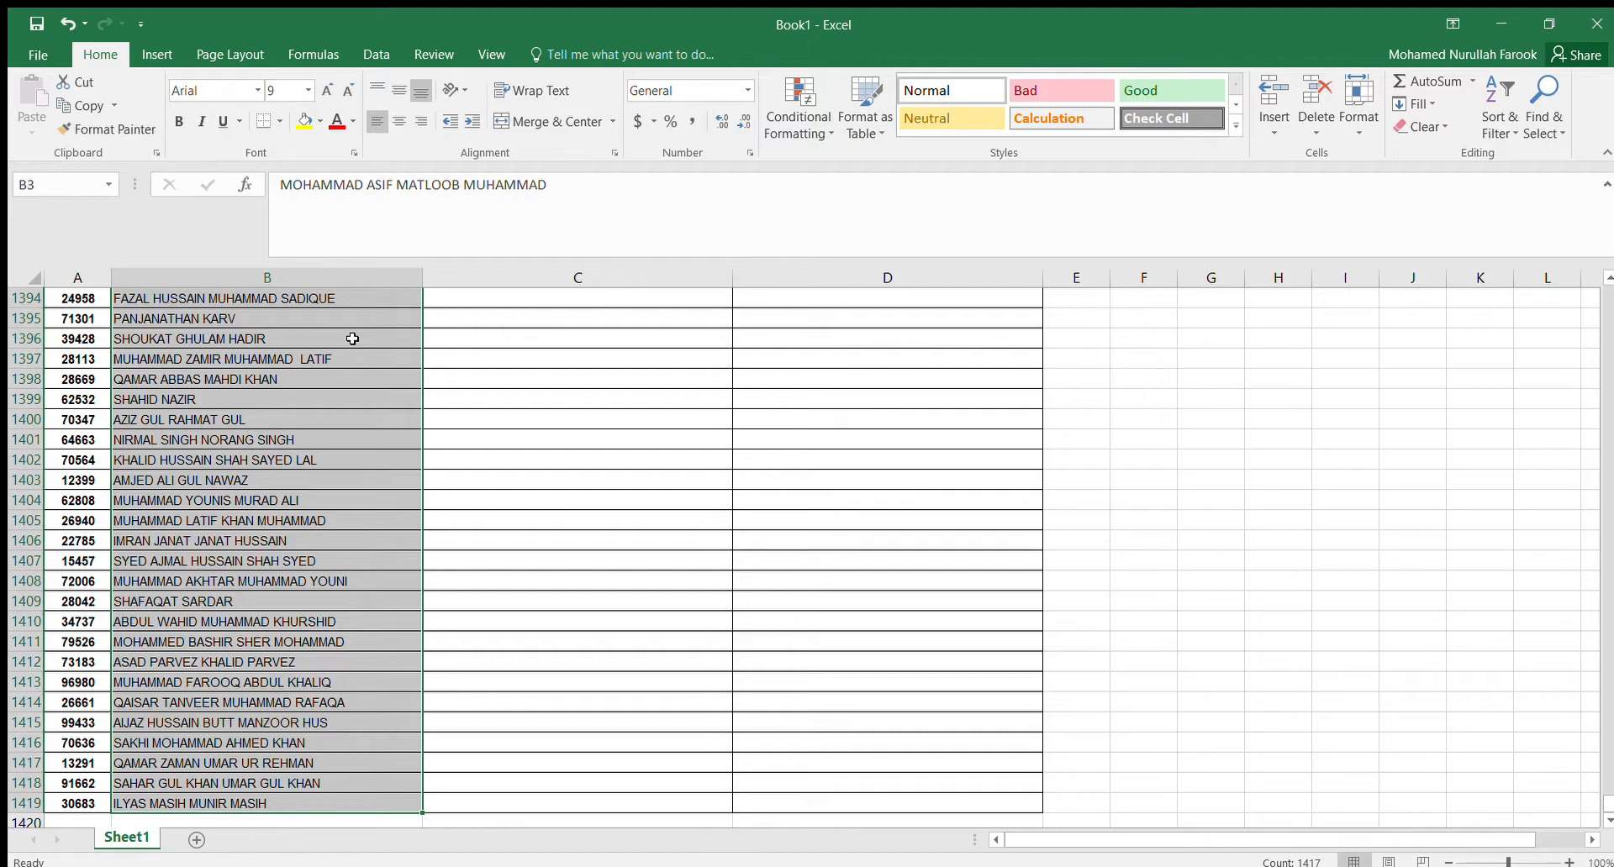
key("ctrl+shift+Up")
key("Down")
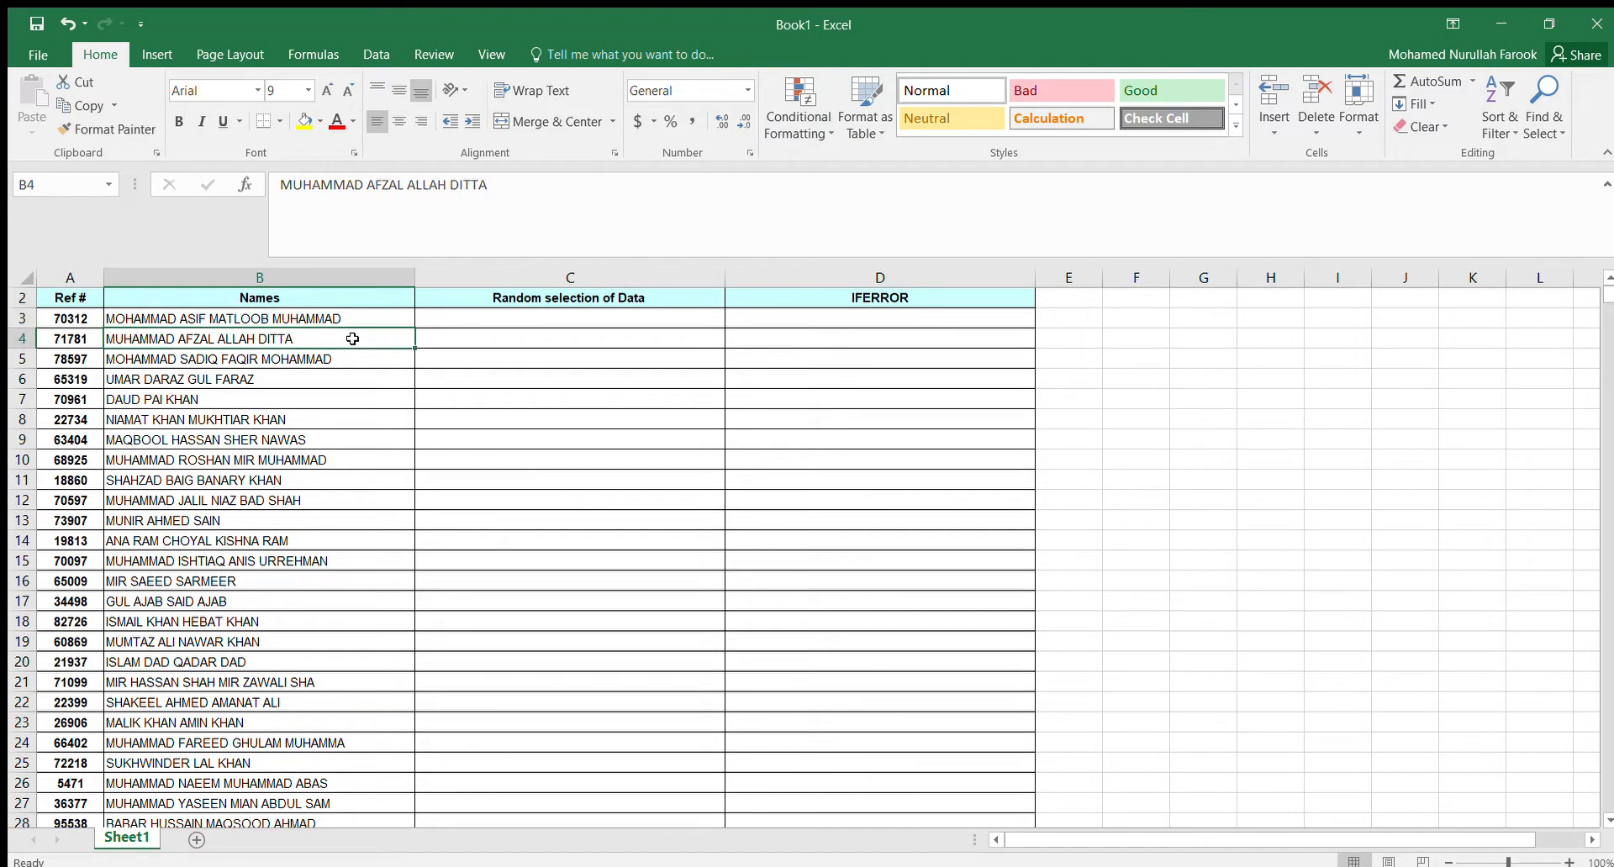
key("Up")
key("ctrl+shift+Down")
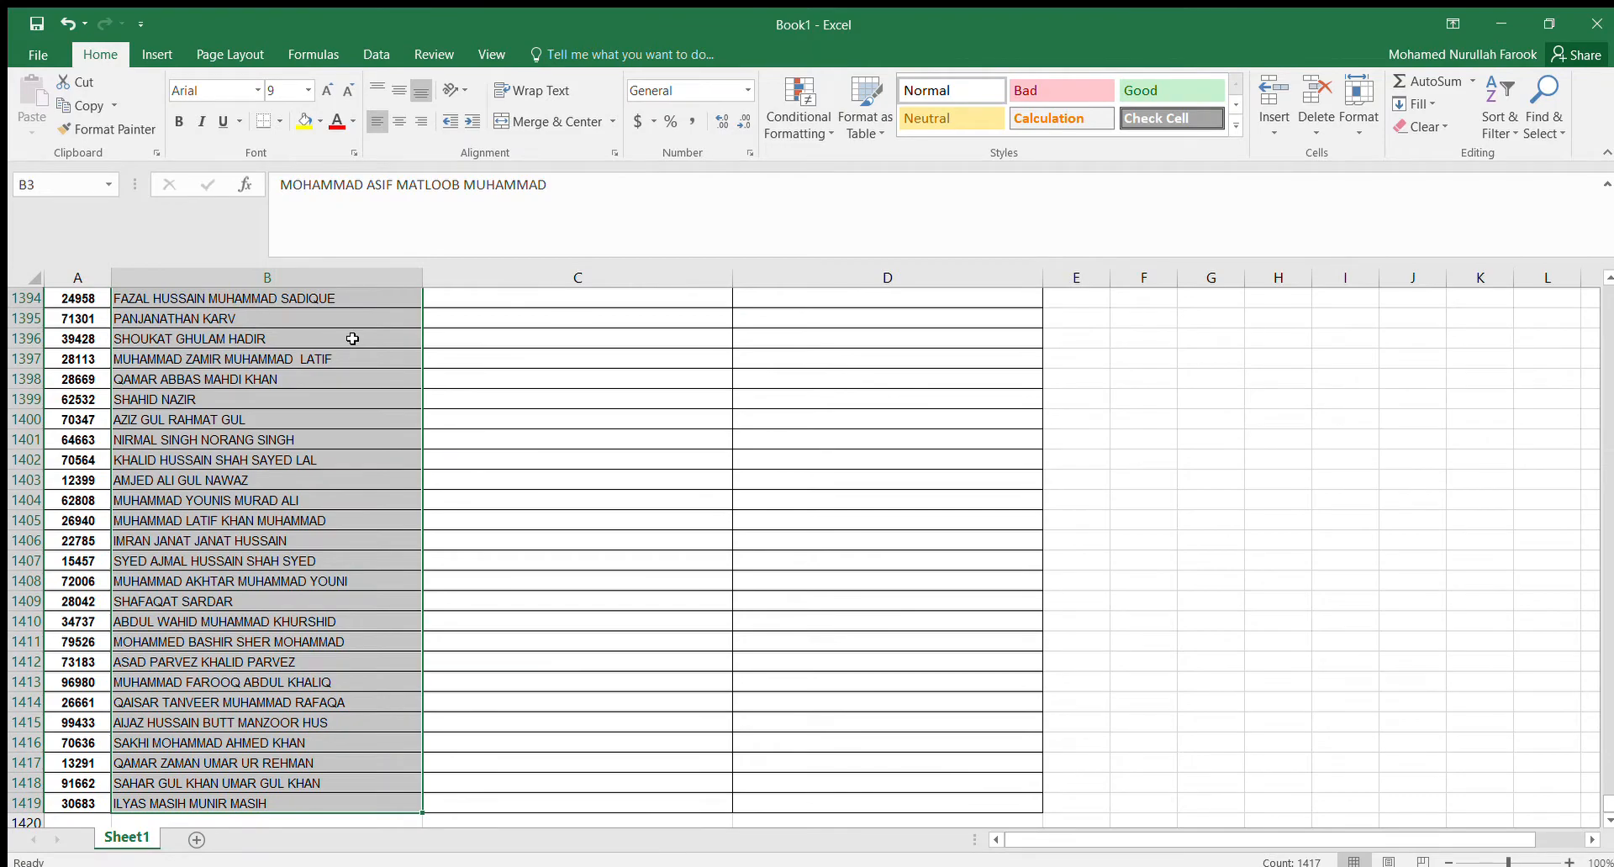
key("ctrl+shift+Up")
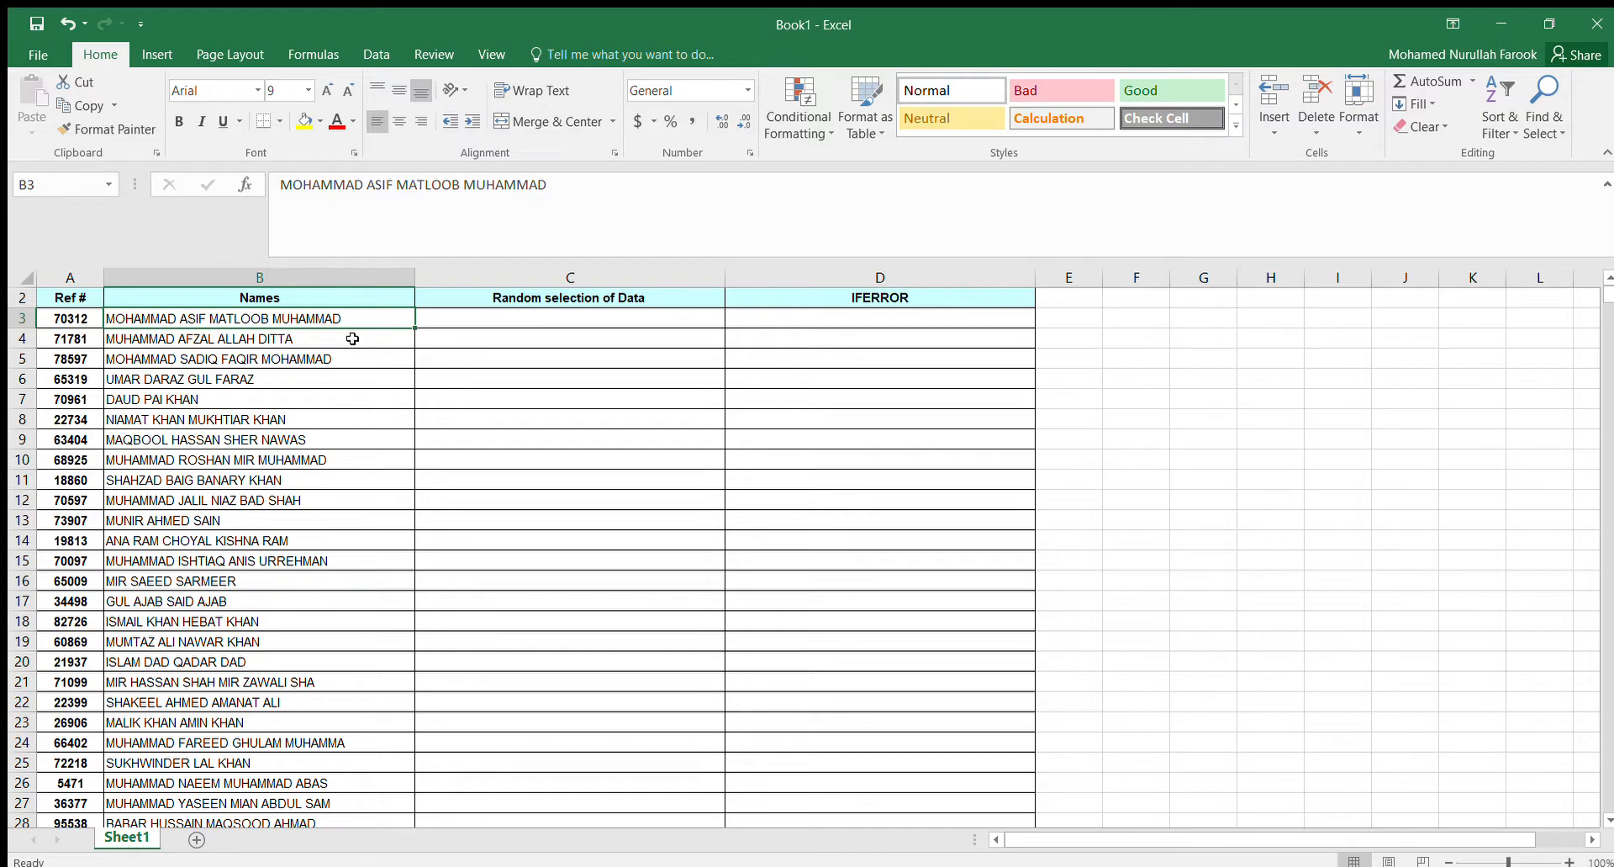
- Enter the formula =RAND() in cell C3, the first row under Random selection of Data
key("Right")
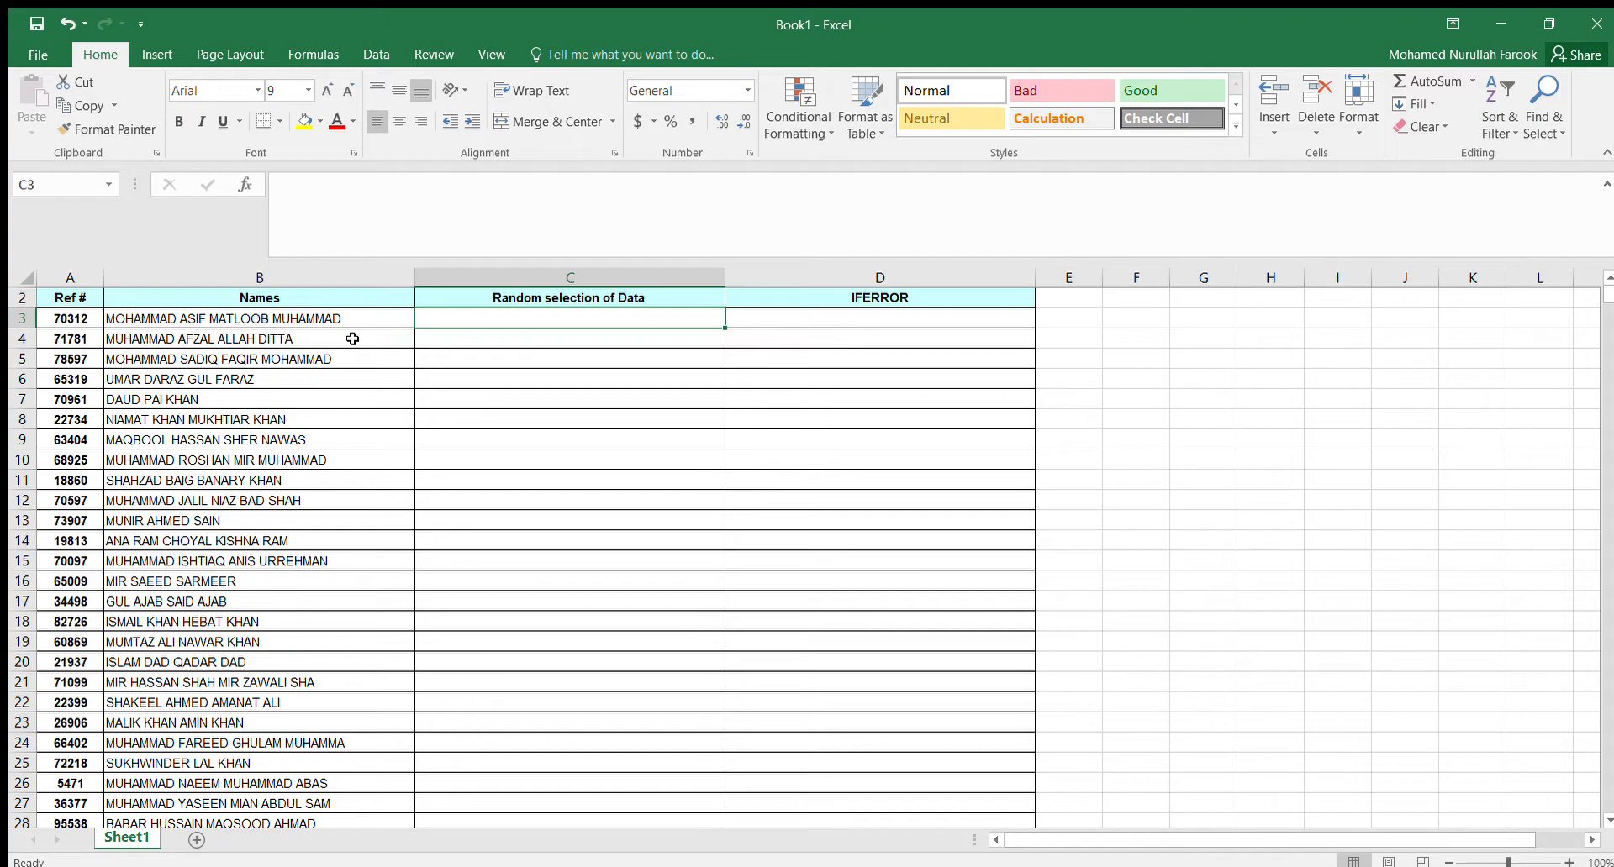
type("=RAND")
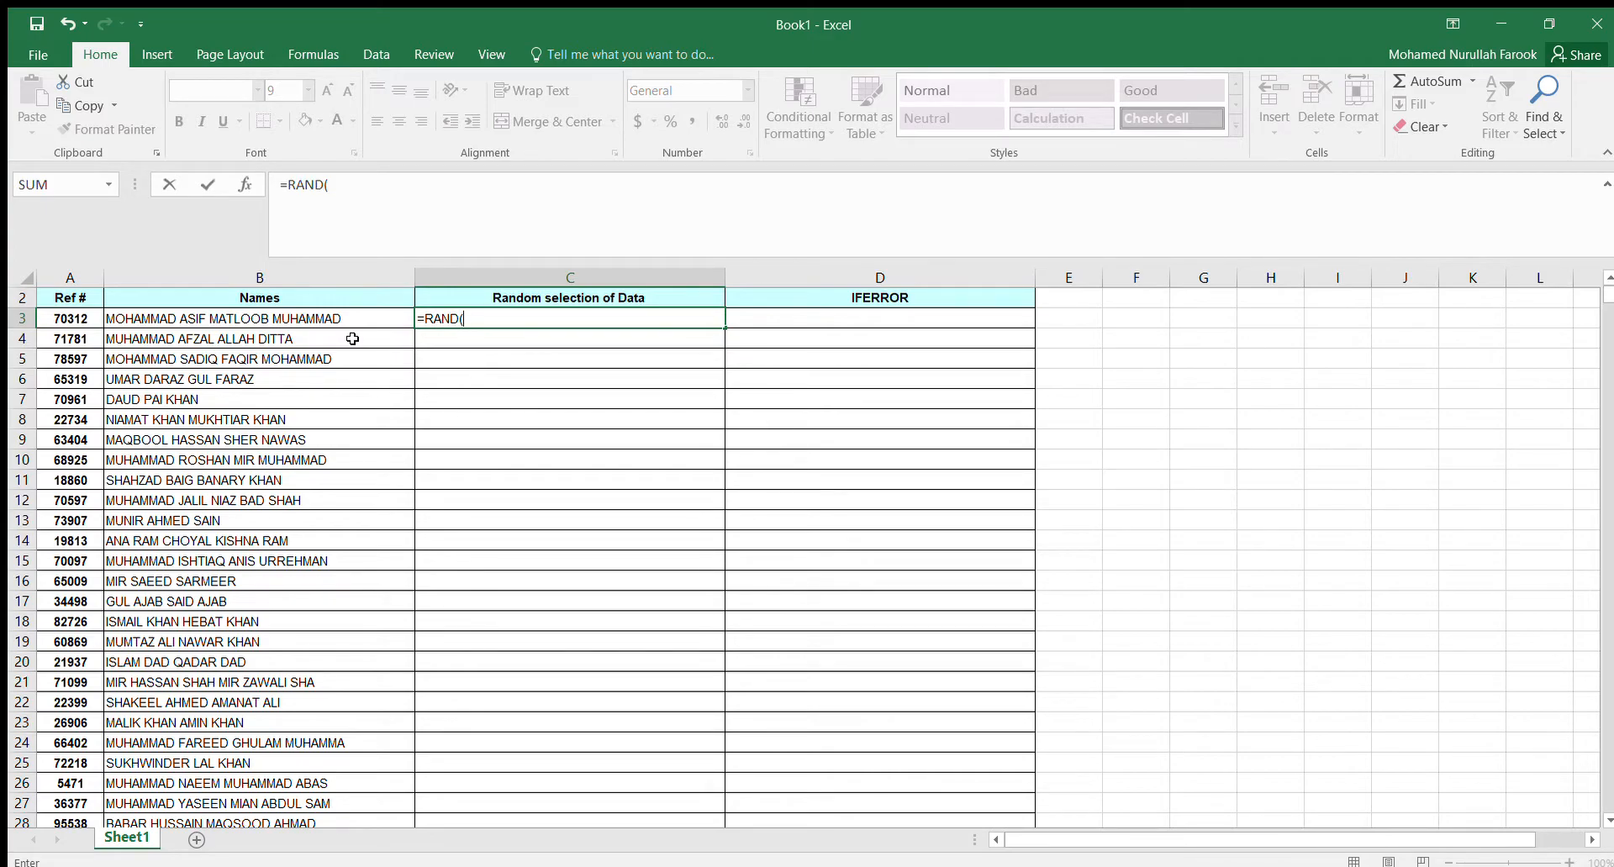
type("()")
key("Return")
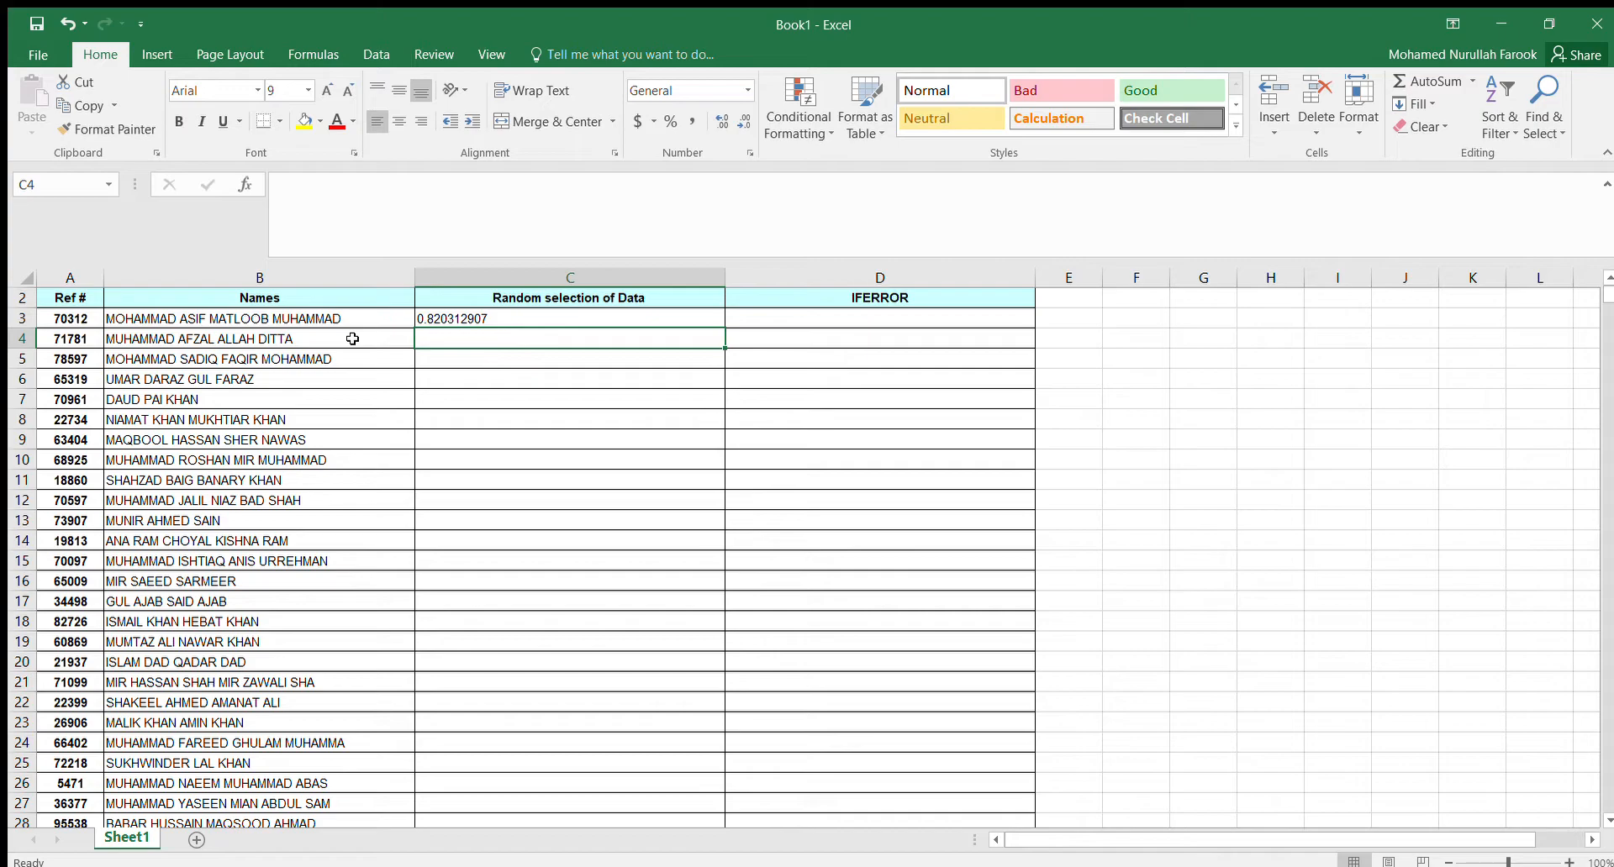
- Replace the formula in C3 with =RANDBETWEEN(1,100) to generate a whole number between 1 and 100
key("Up")
type("=RANDBETWEEN(")
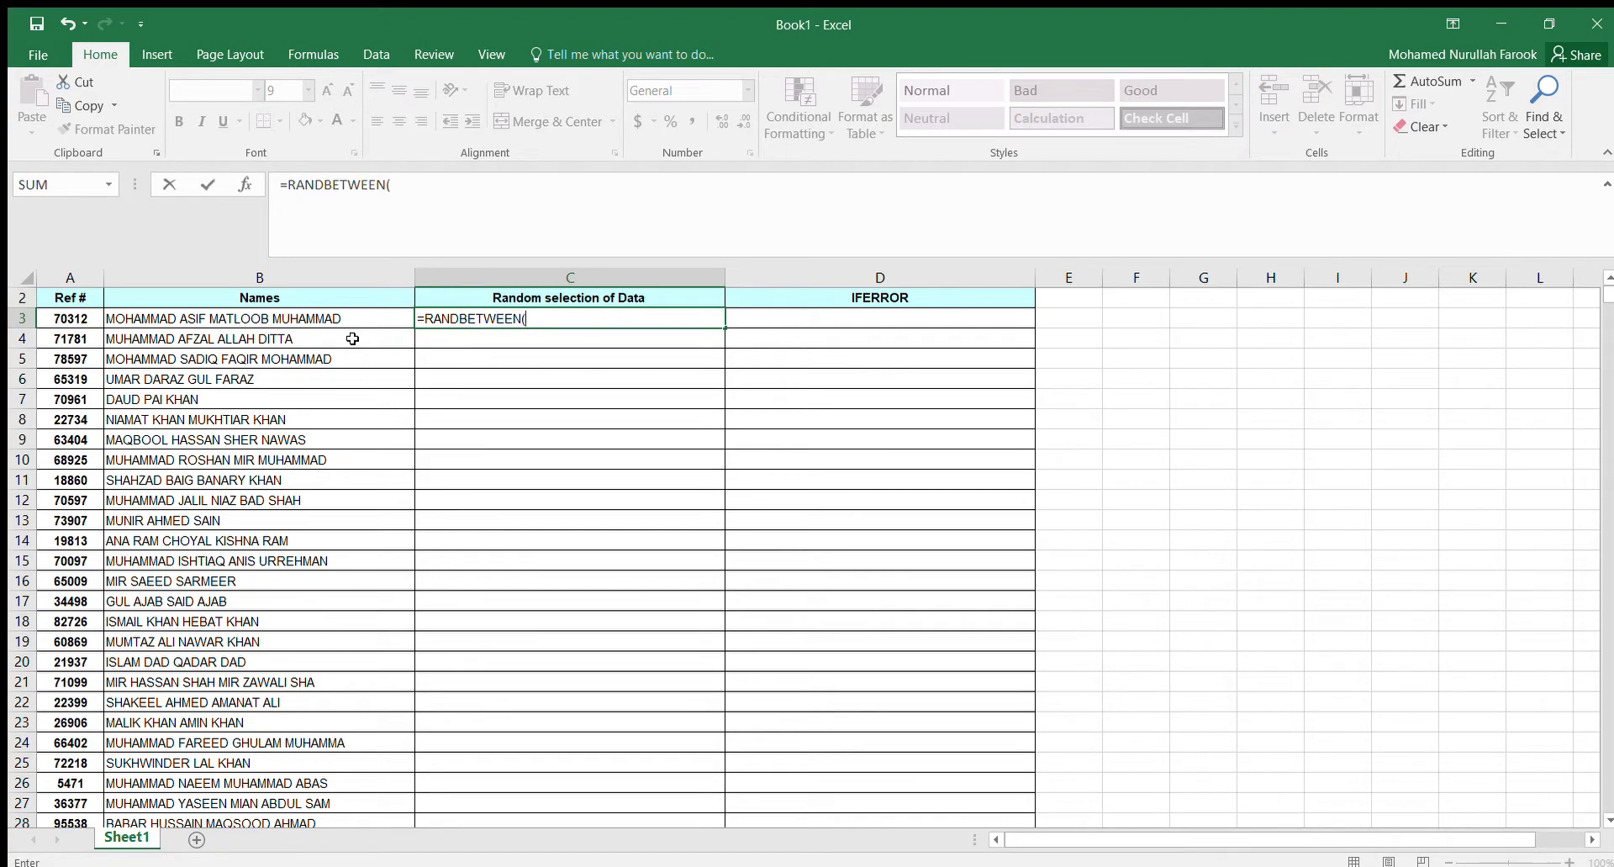
type("1,100)")
key("Return")
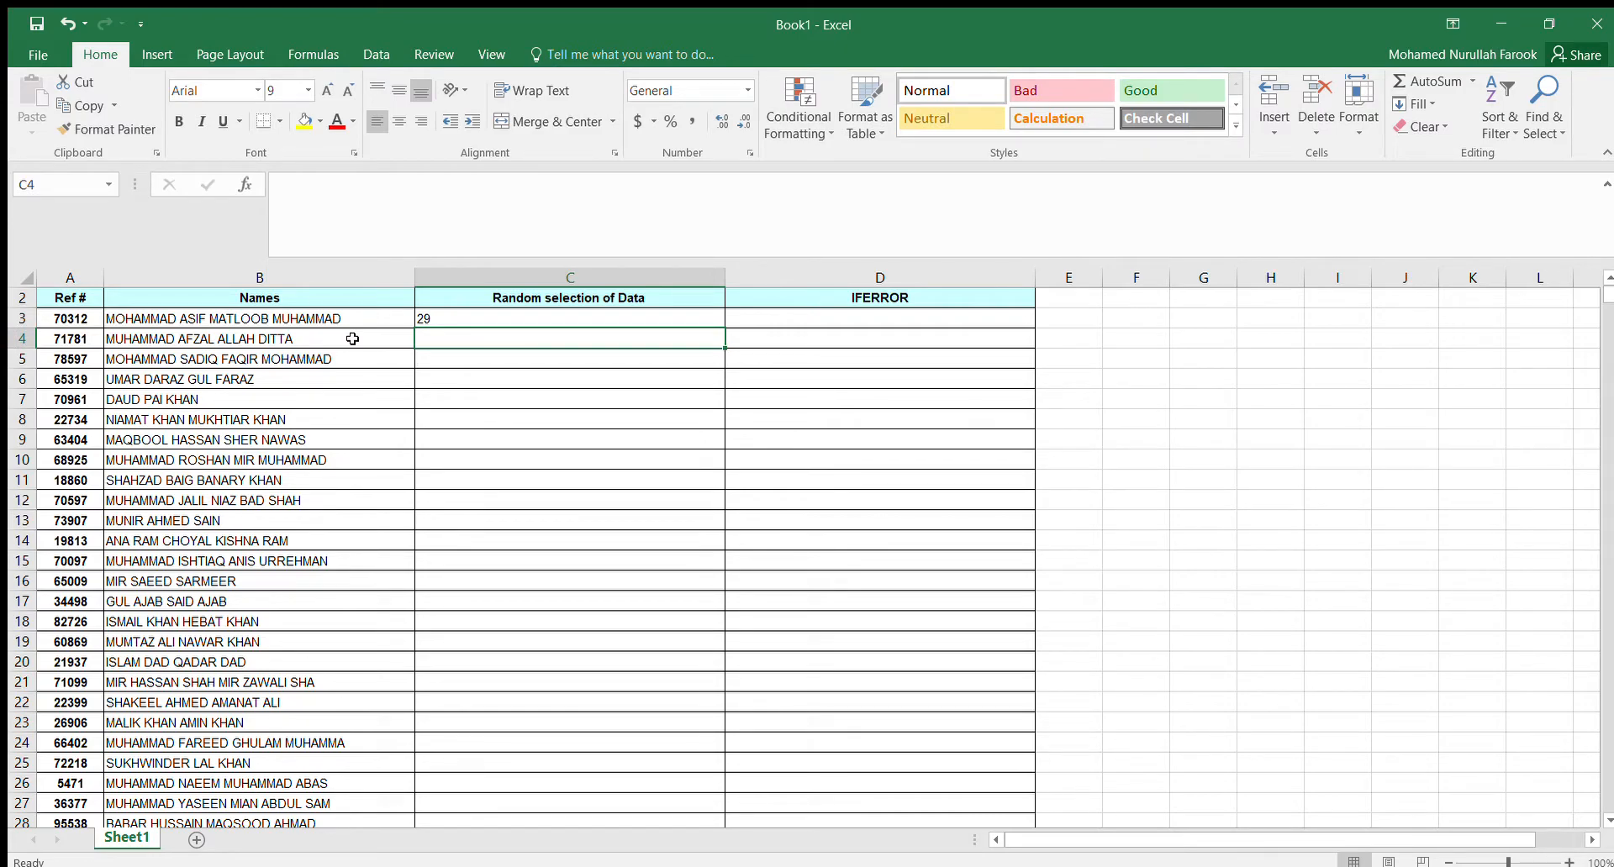
- Copy cell C3 and paste it onto itself several times to regenerate its random number
key("Up")
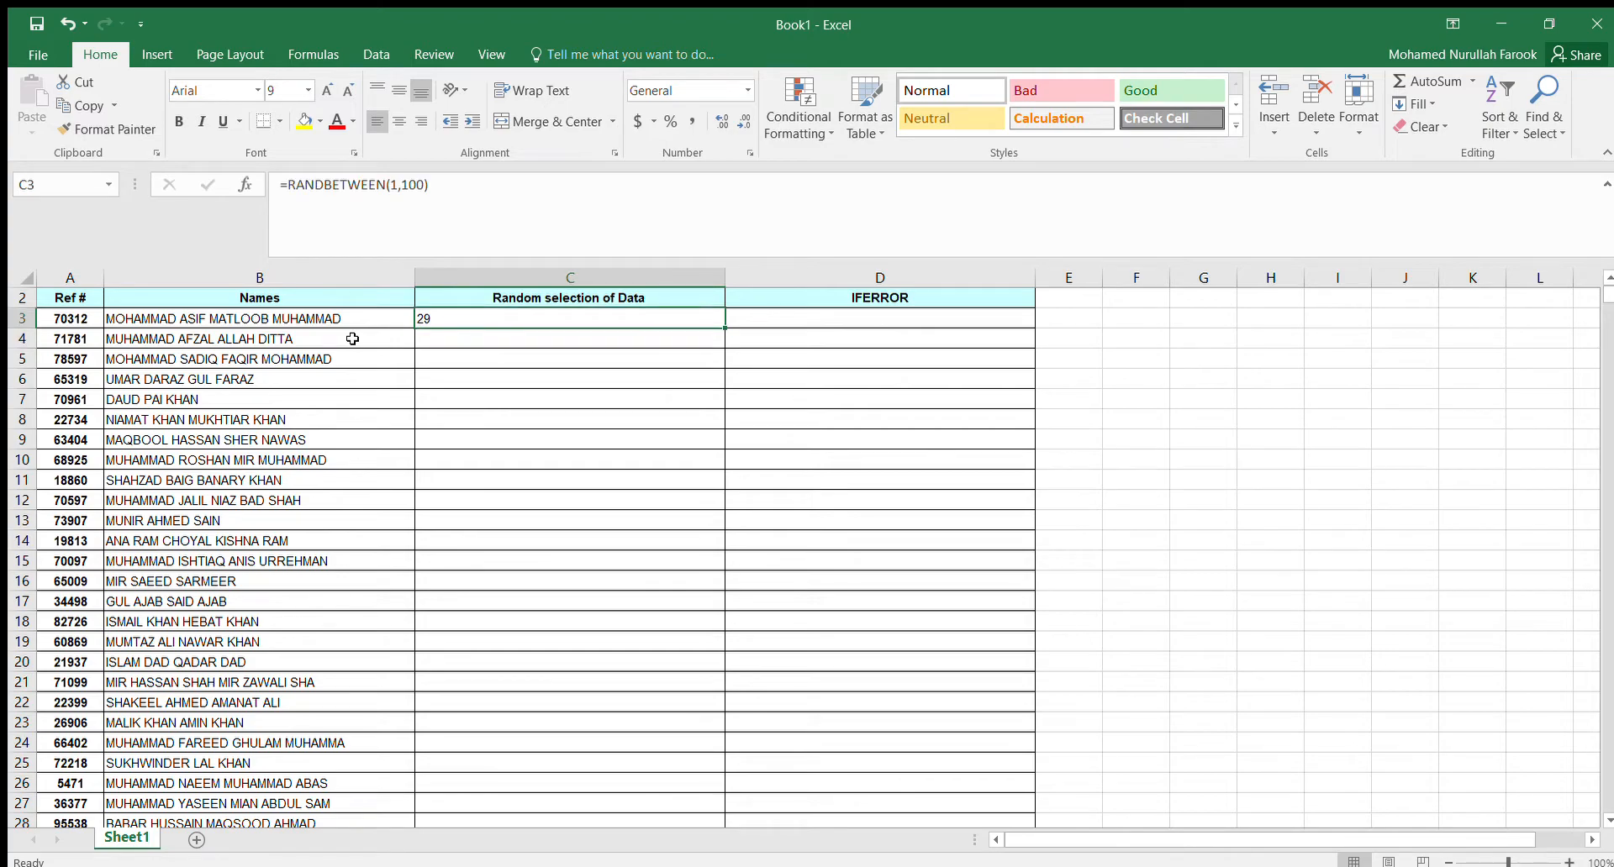
key("ctrl+c")
key("ctrl+v")
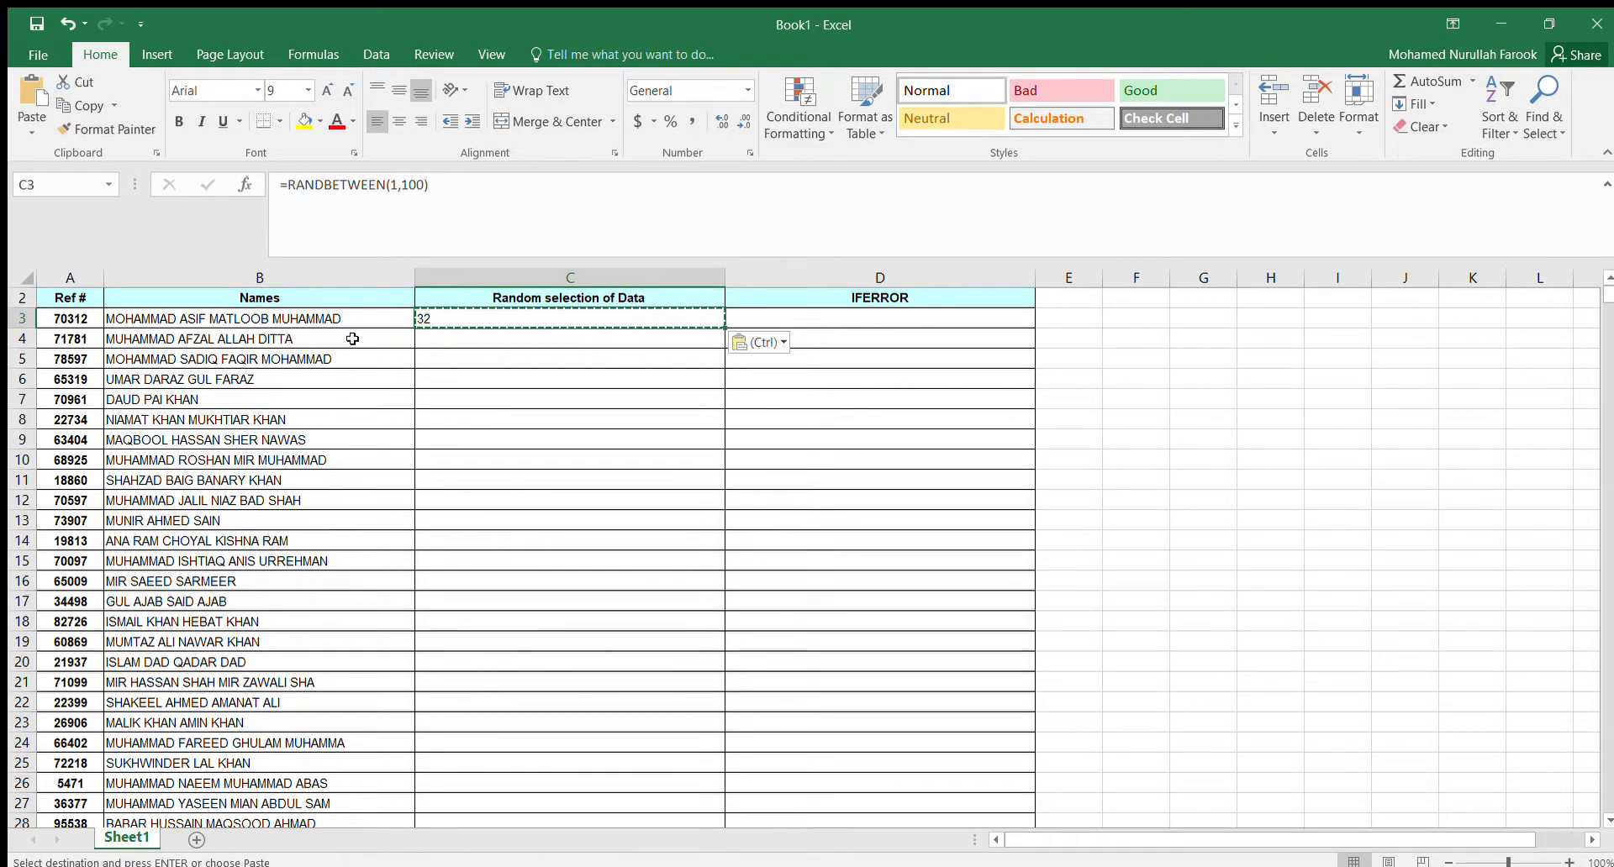
key("ctrl+v")
key("ctrl+v")
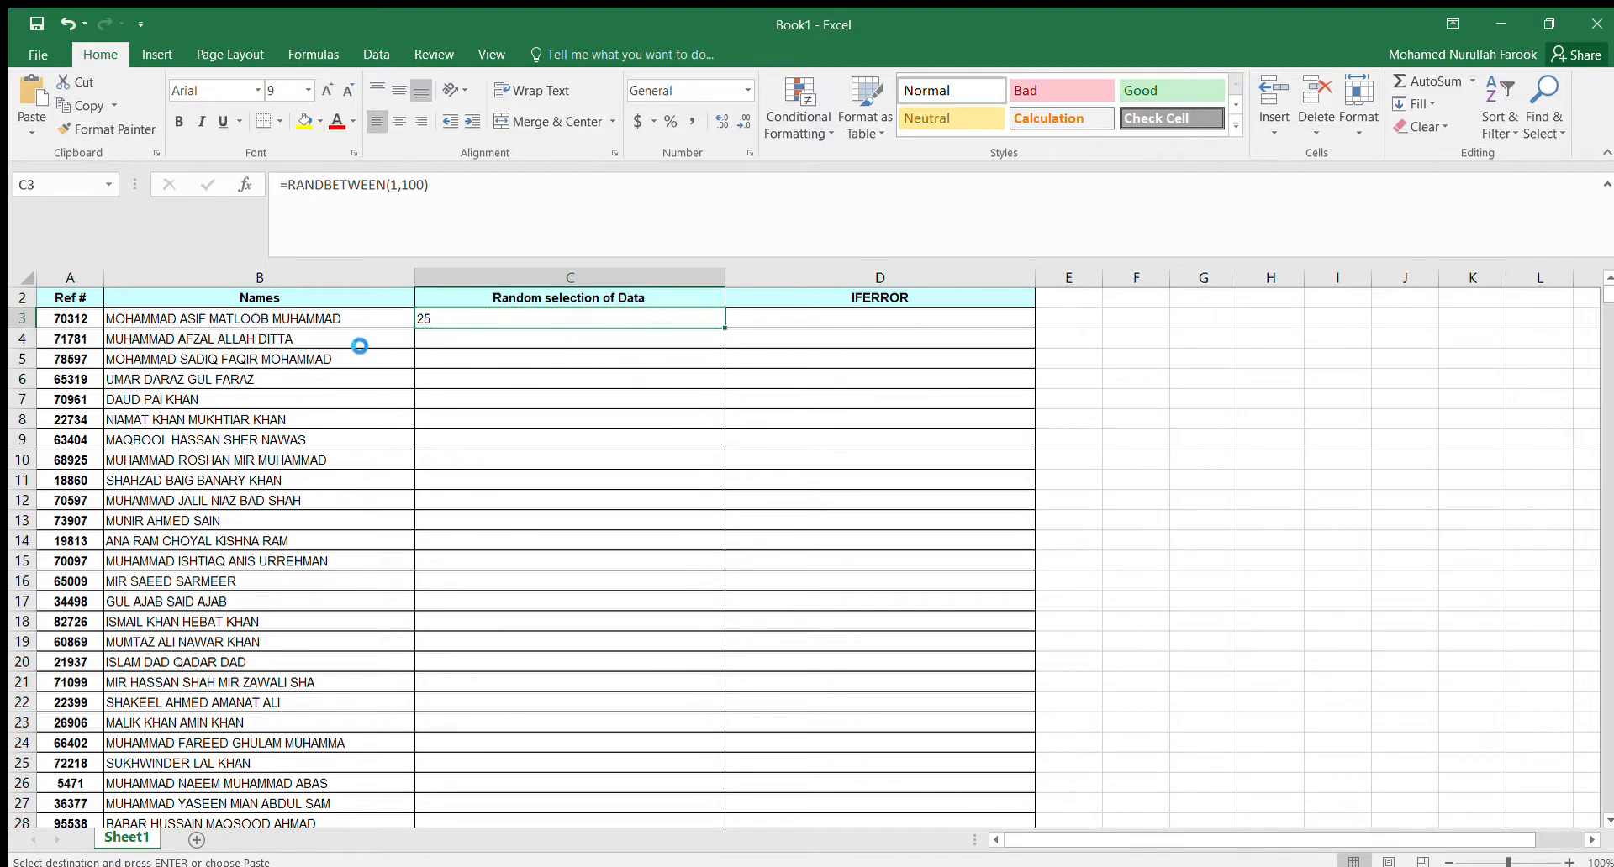
key("ctrl+v")
key("ctrl+v")
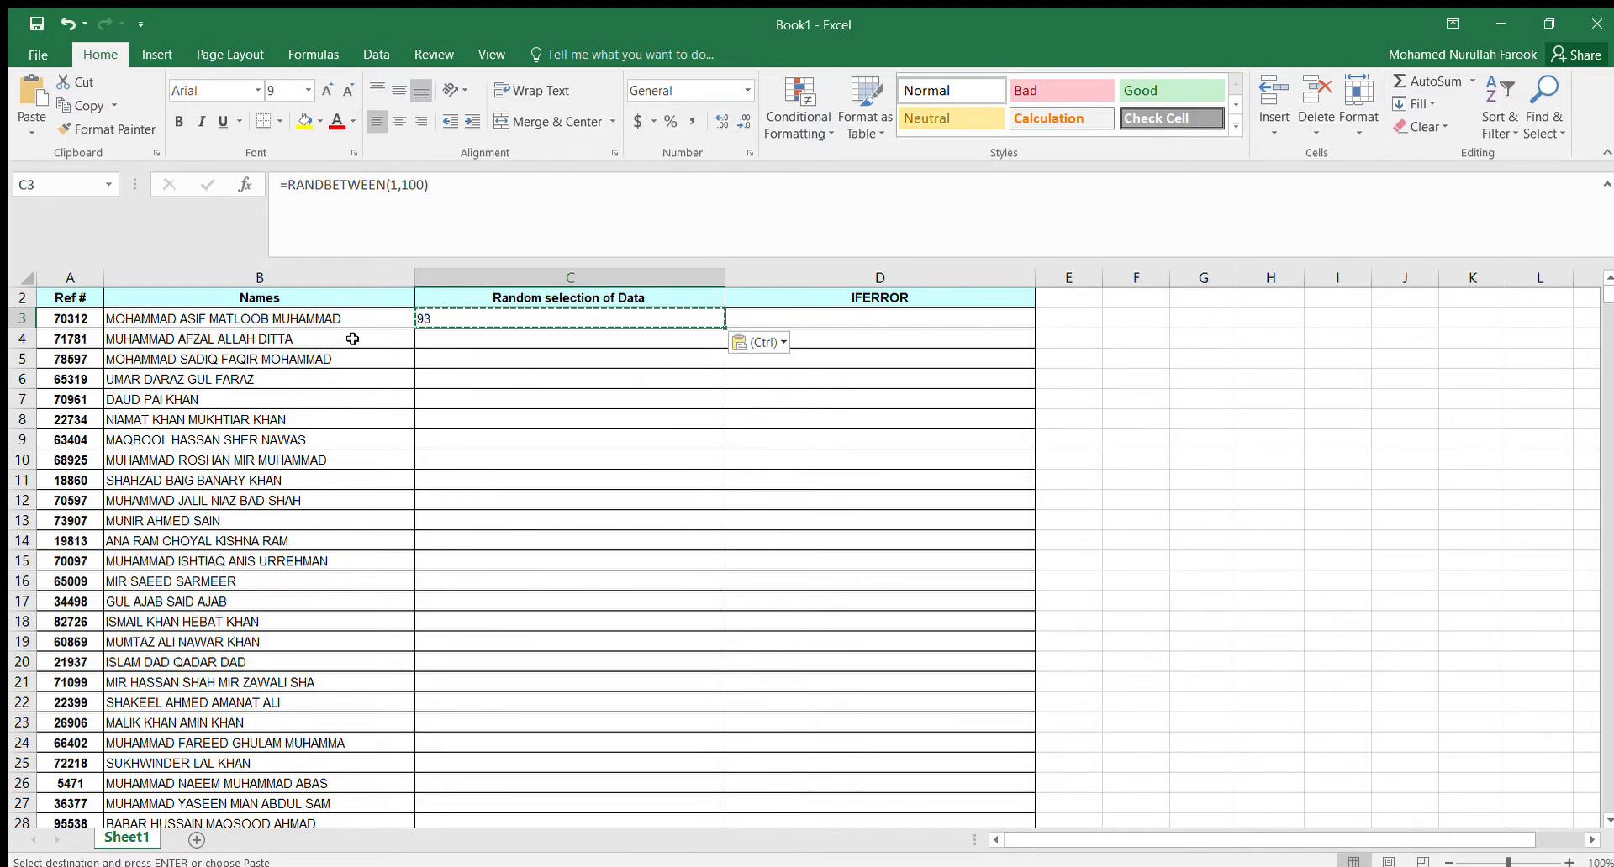
- Fill the copied RANDBETWEEN formula through the Random selection of Data column down to the last record, C1419
key("Left")
key("Right")
key("Left")
key("ctrl+Down")
key("Right")
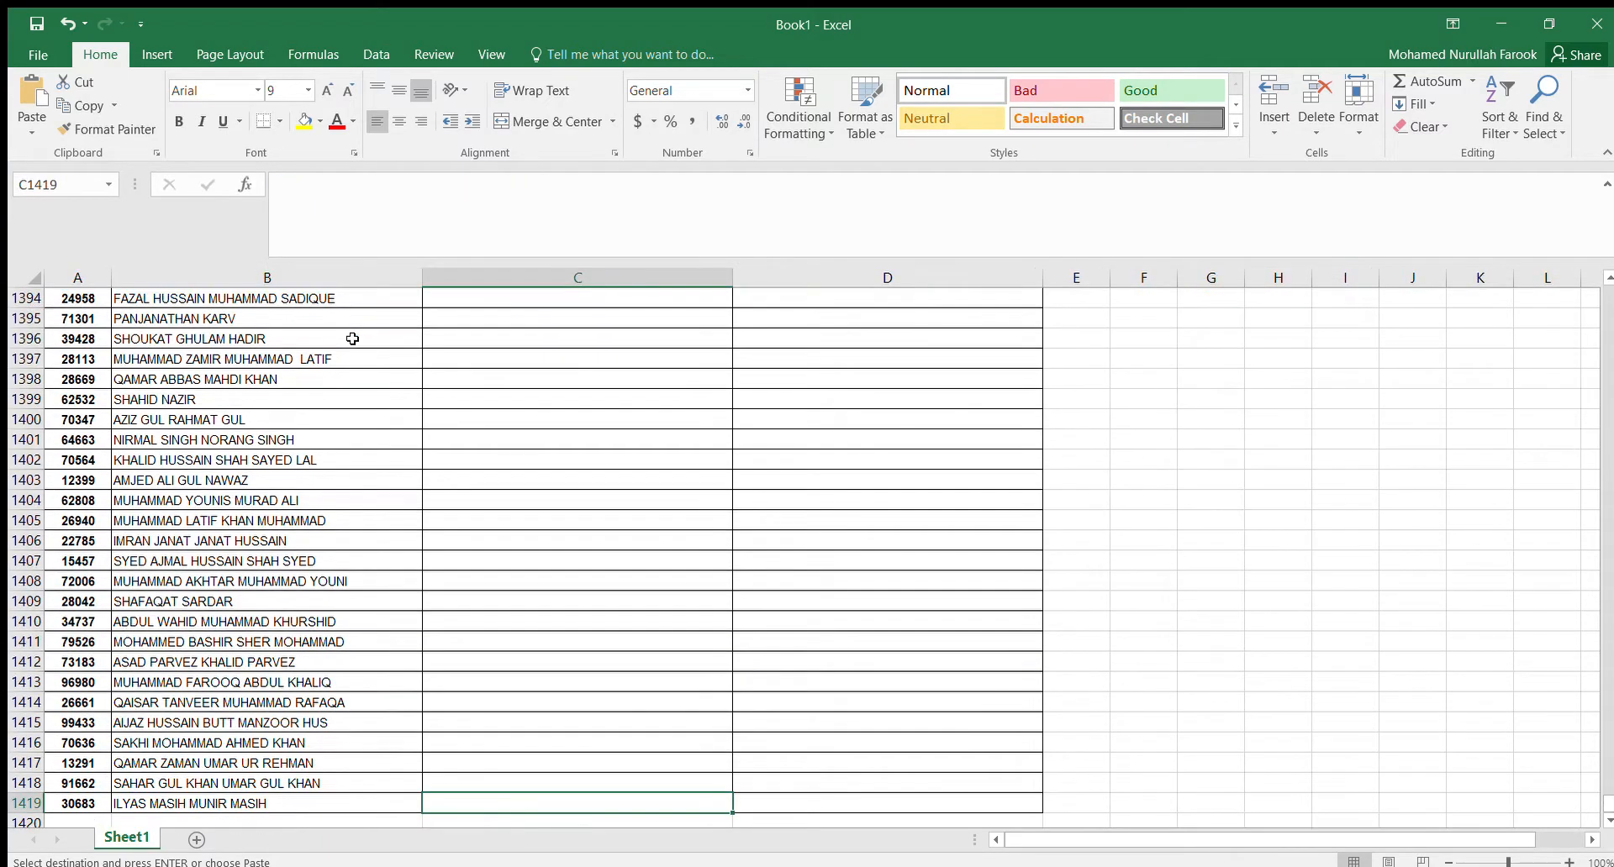
key("ctrl+shift+Up")
key("ctrl+shift+Down")
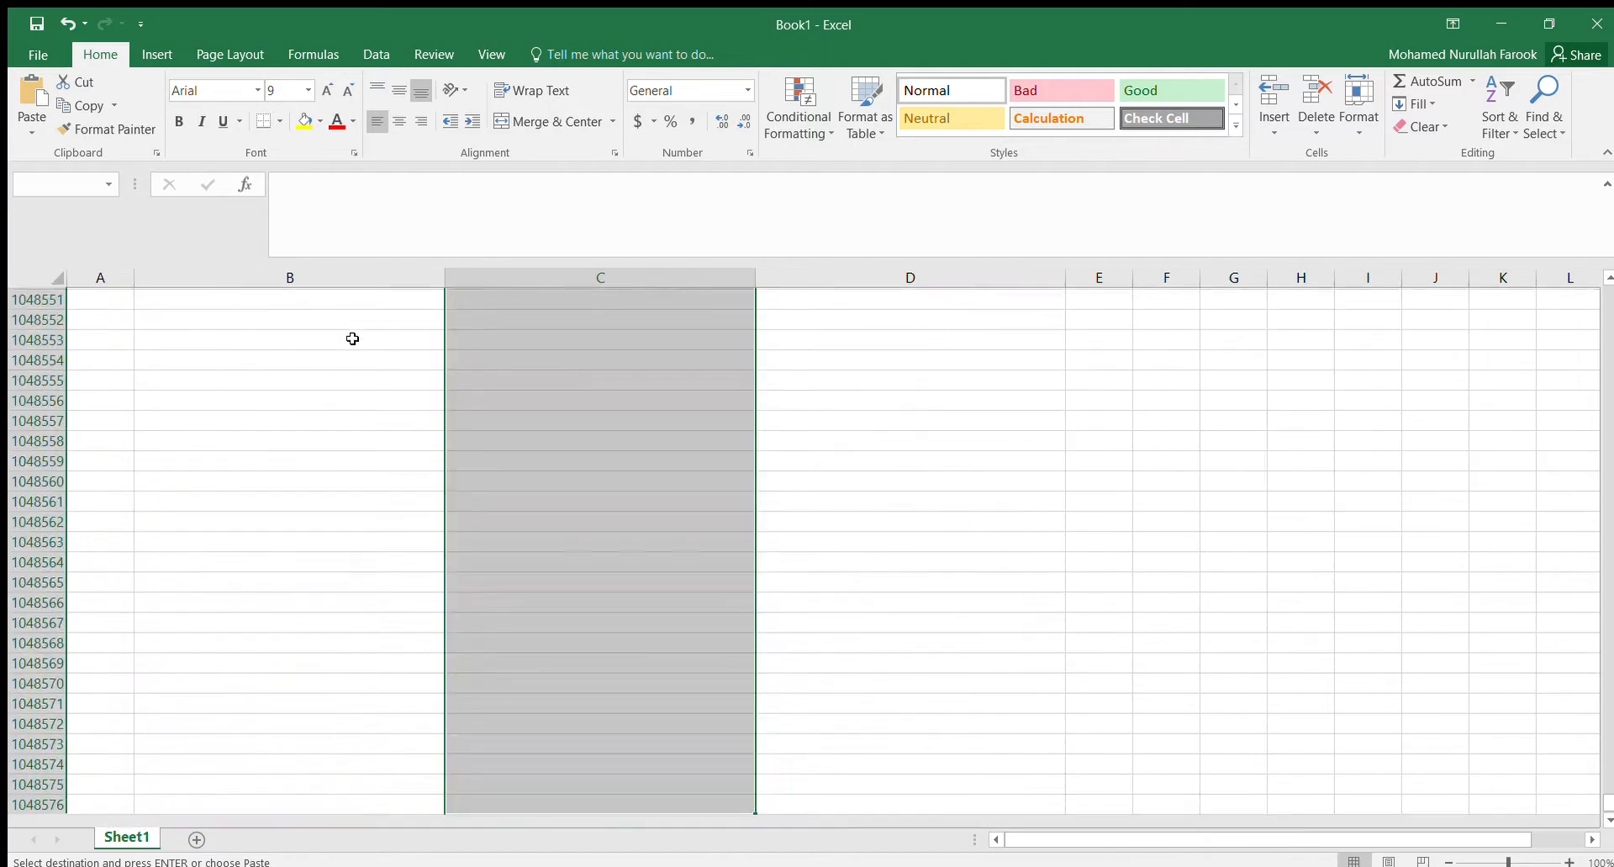
key("Up")
key("Left")
key("ctrl+Down")
key("Right")
key("ctrl+shift+Up")
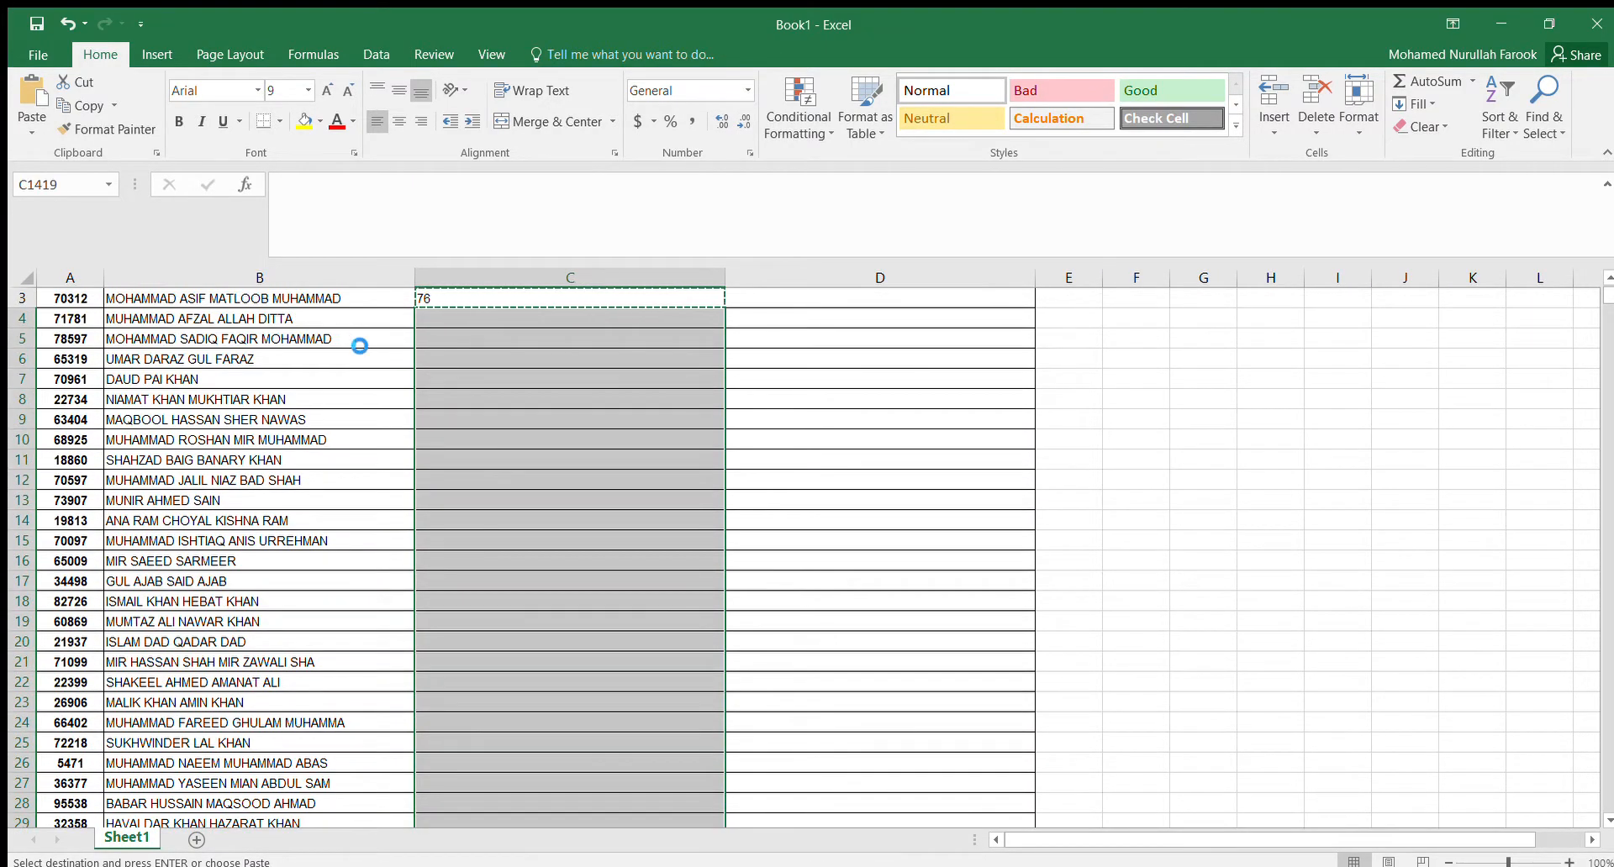
key("ctrl+v")
left_click(738, 490)
left_click(619, 484)
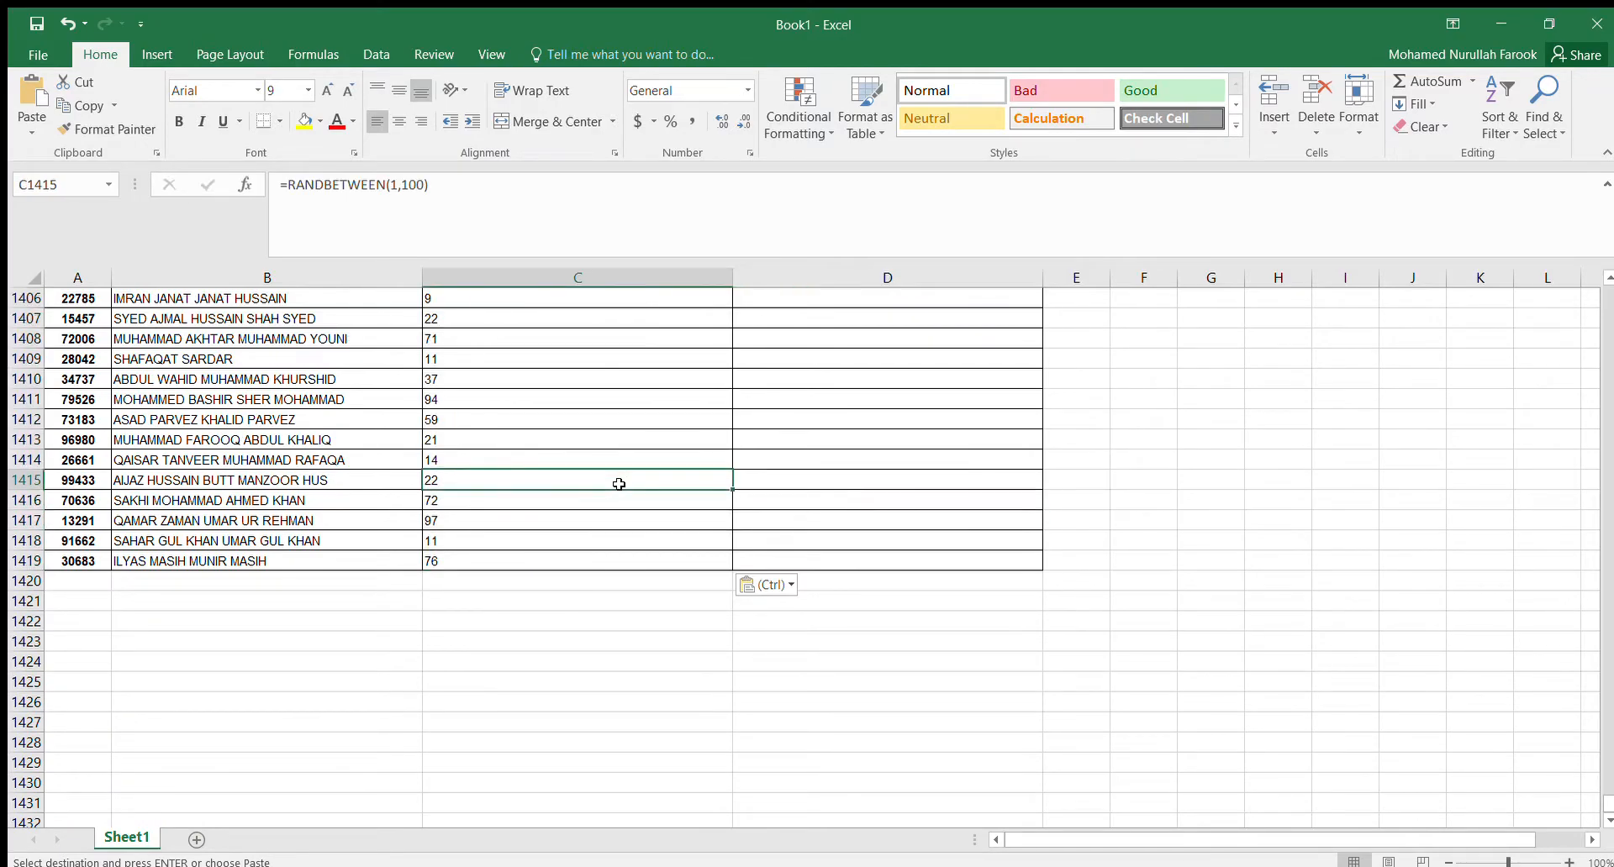
- Copy the random number range C3:C1419 and paste it onto itself to regenerate all the numbers
key("ctrl+Up")
key("Down")
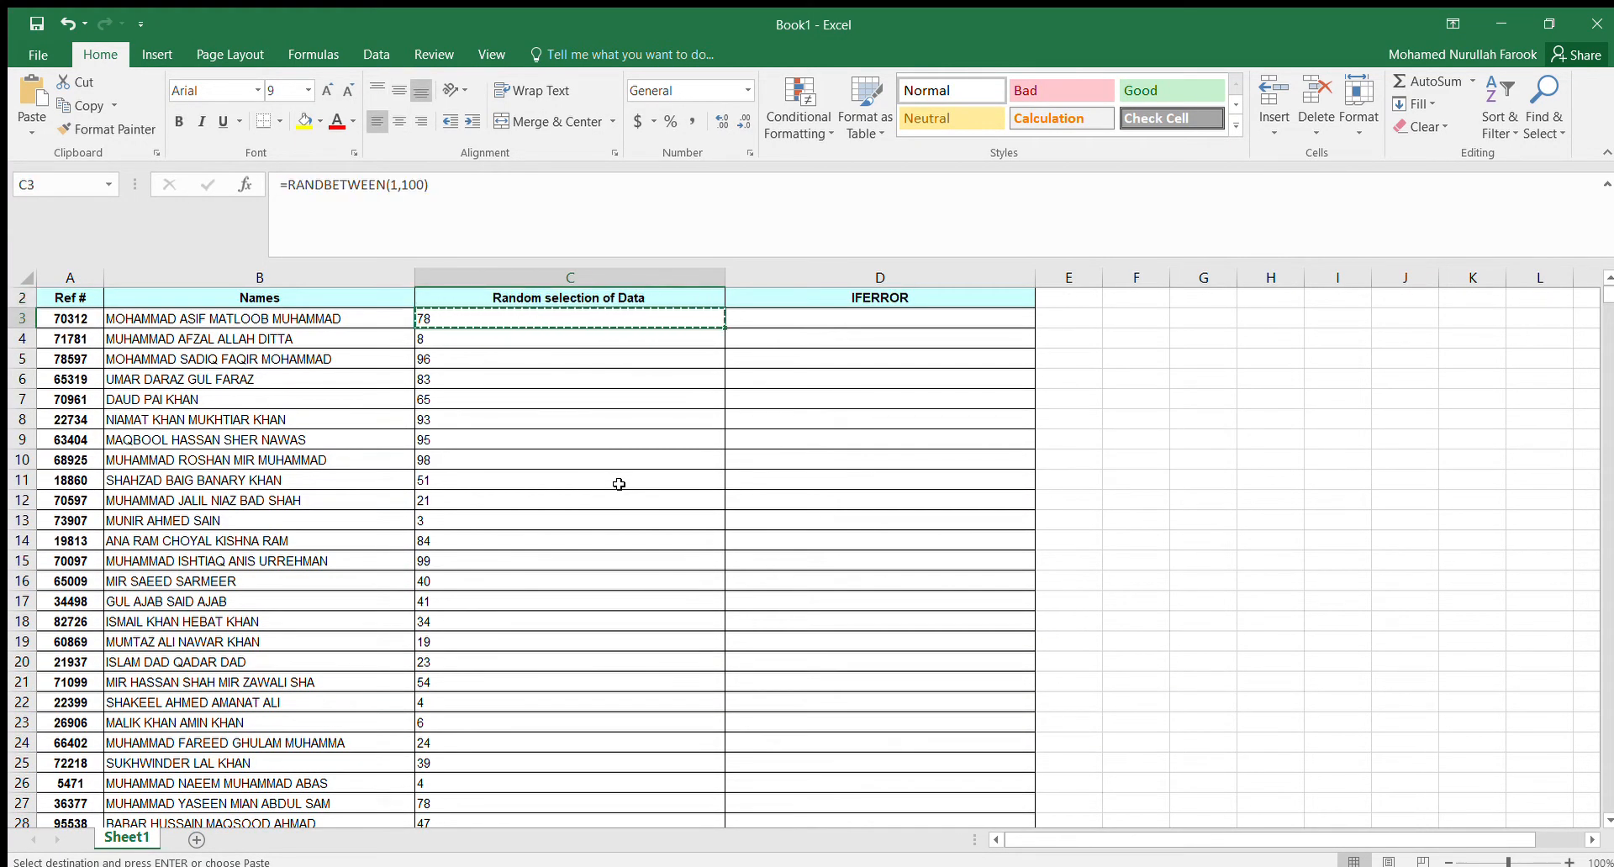
key("ctrl+shift+Down")
key("ctrl+c")
key("ctrl+Up")
key("Down")
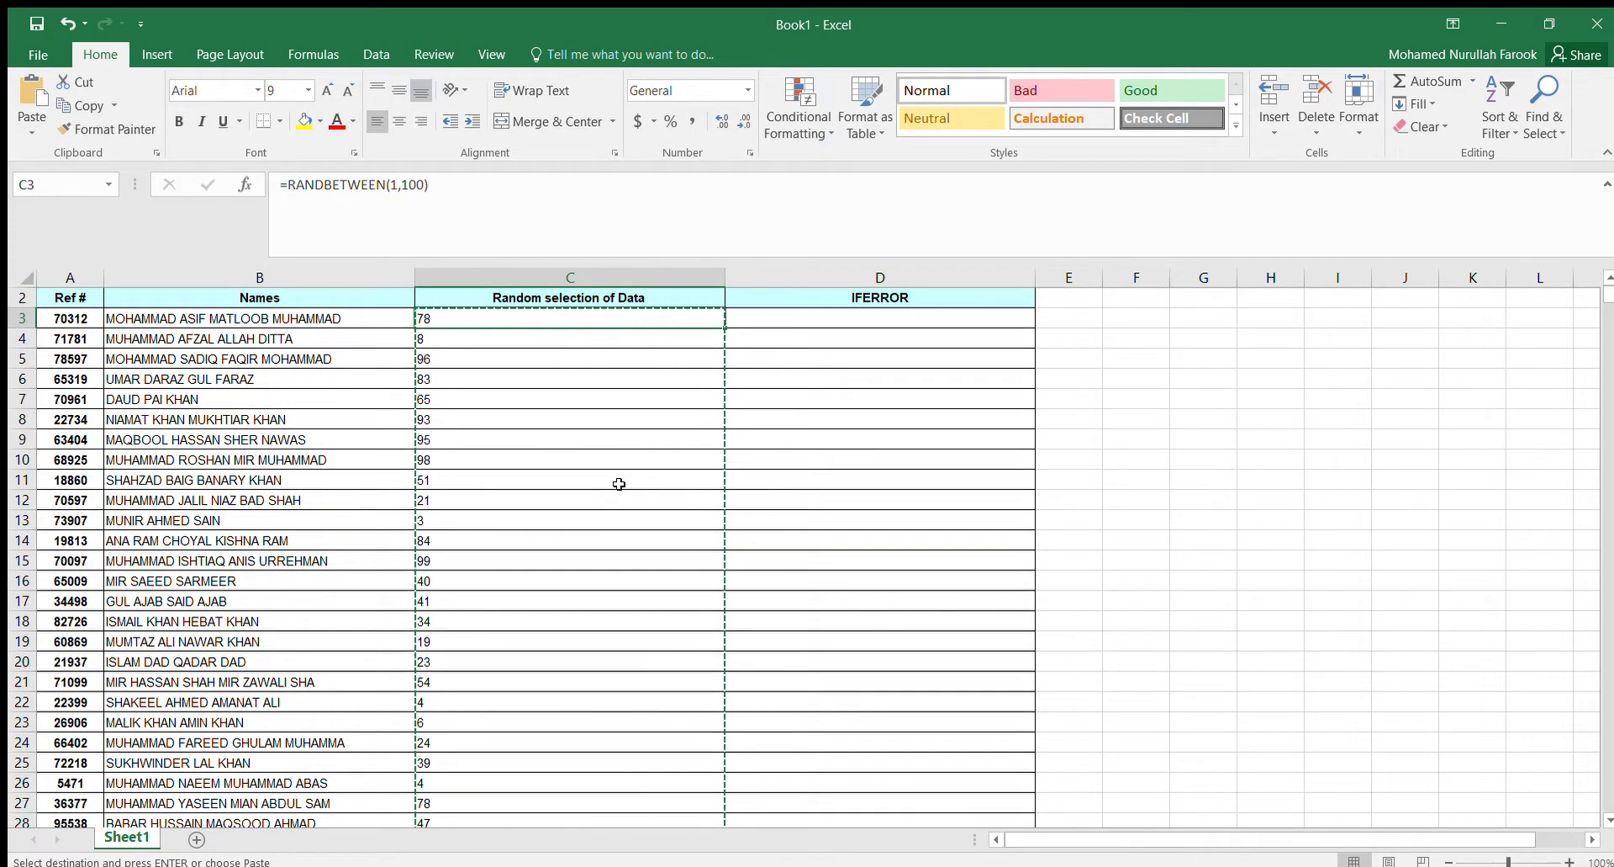
key("ctrl+v")
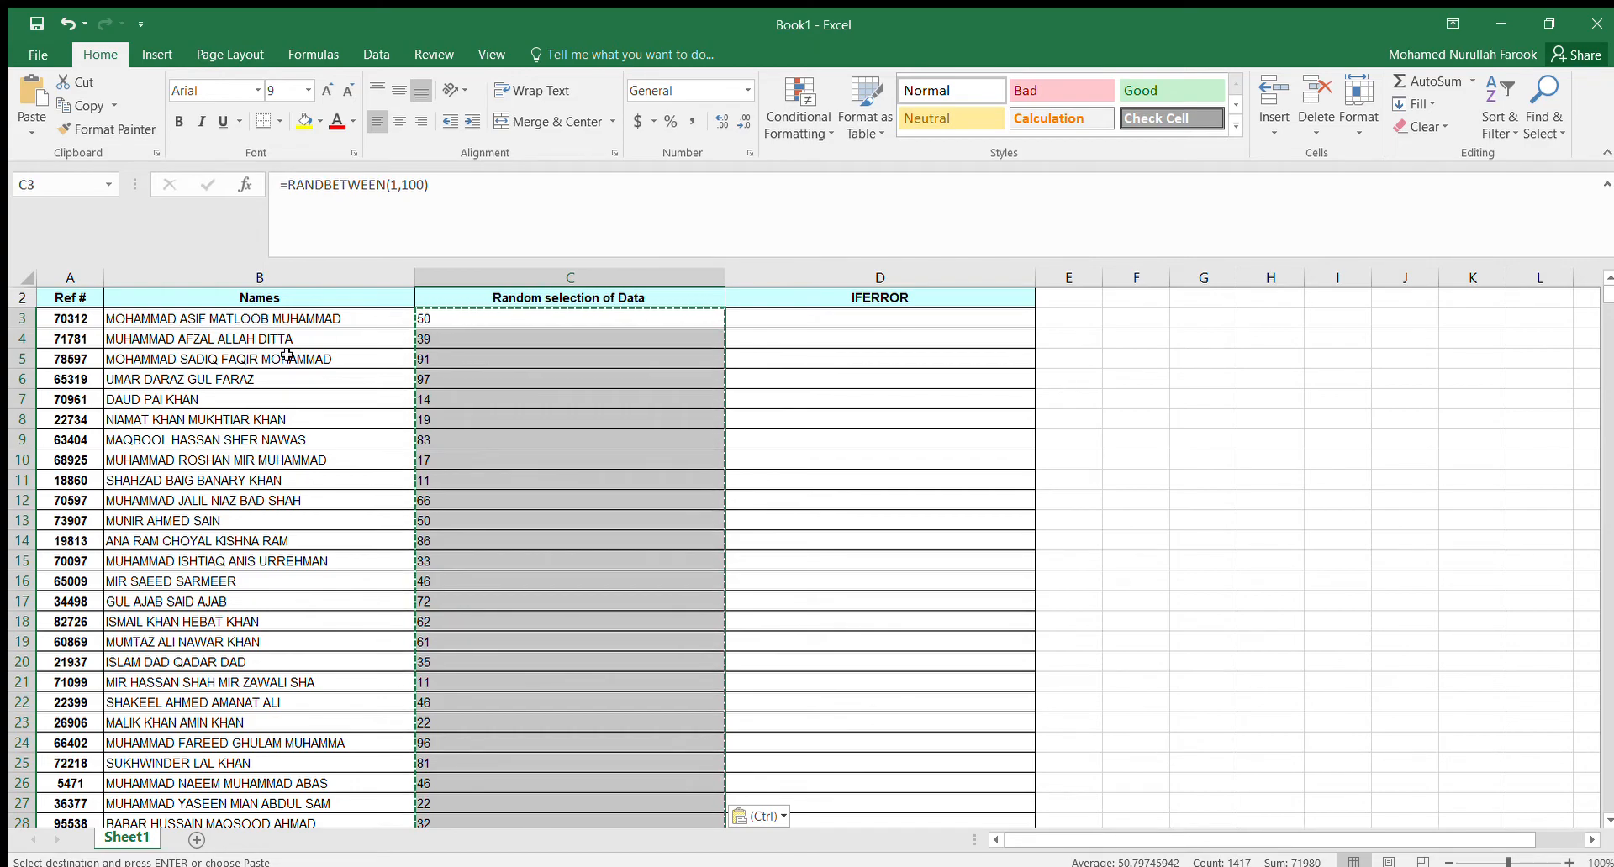
- Add filter controls to the header row, row 2
left_click(22, 298)
key("ctrl+shift+l")
left_click(656, 353)
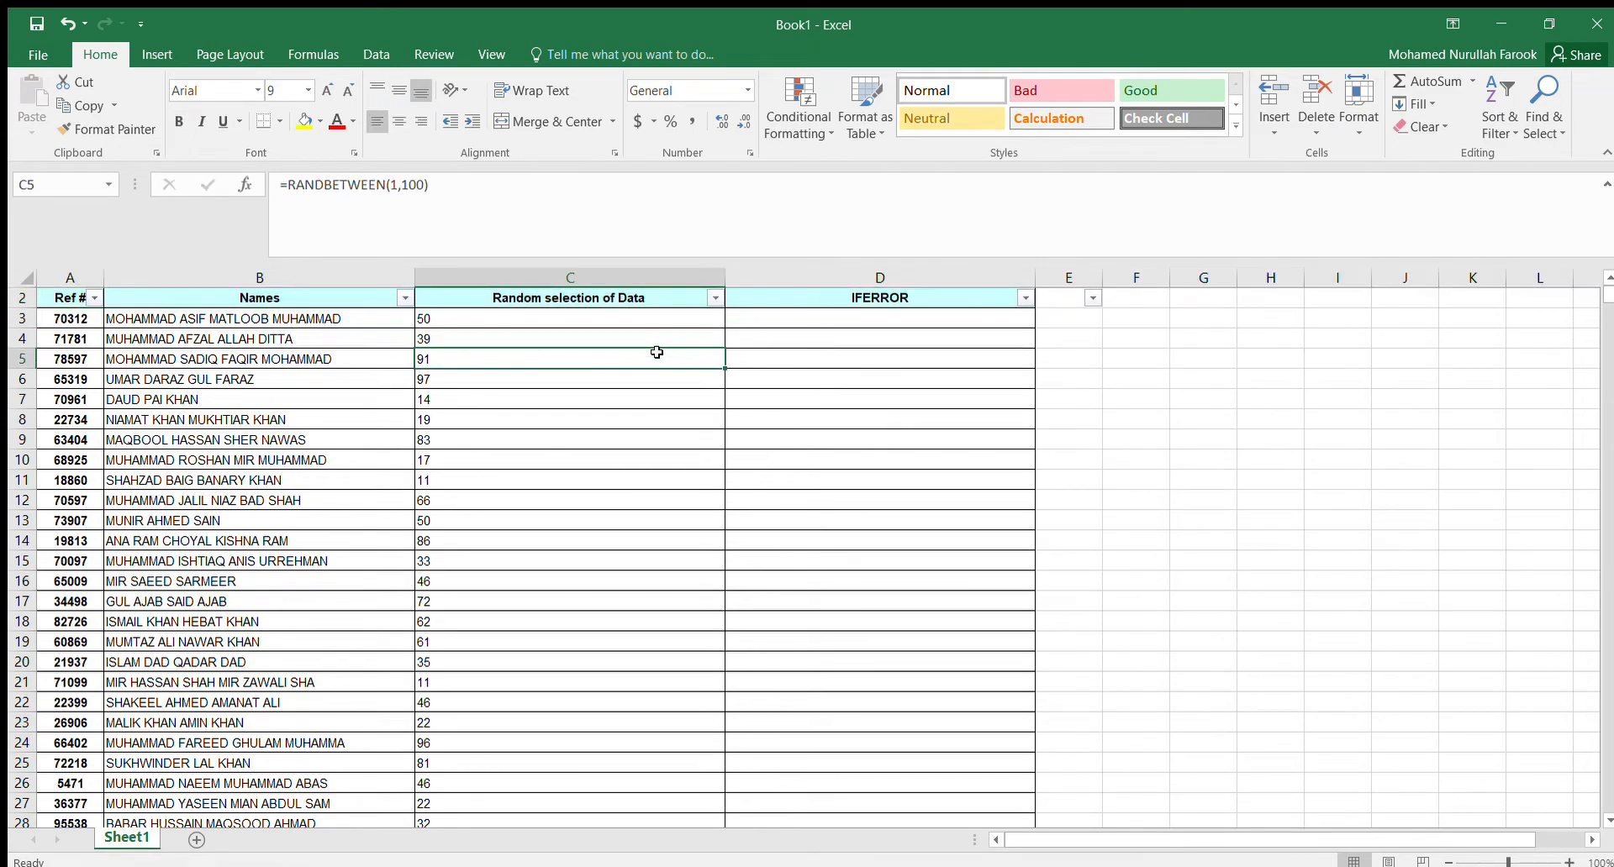
- Sort the list by the Random selection of Data column repeatedly to shuffle the records
left_click(705, 294)
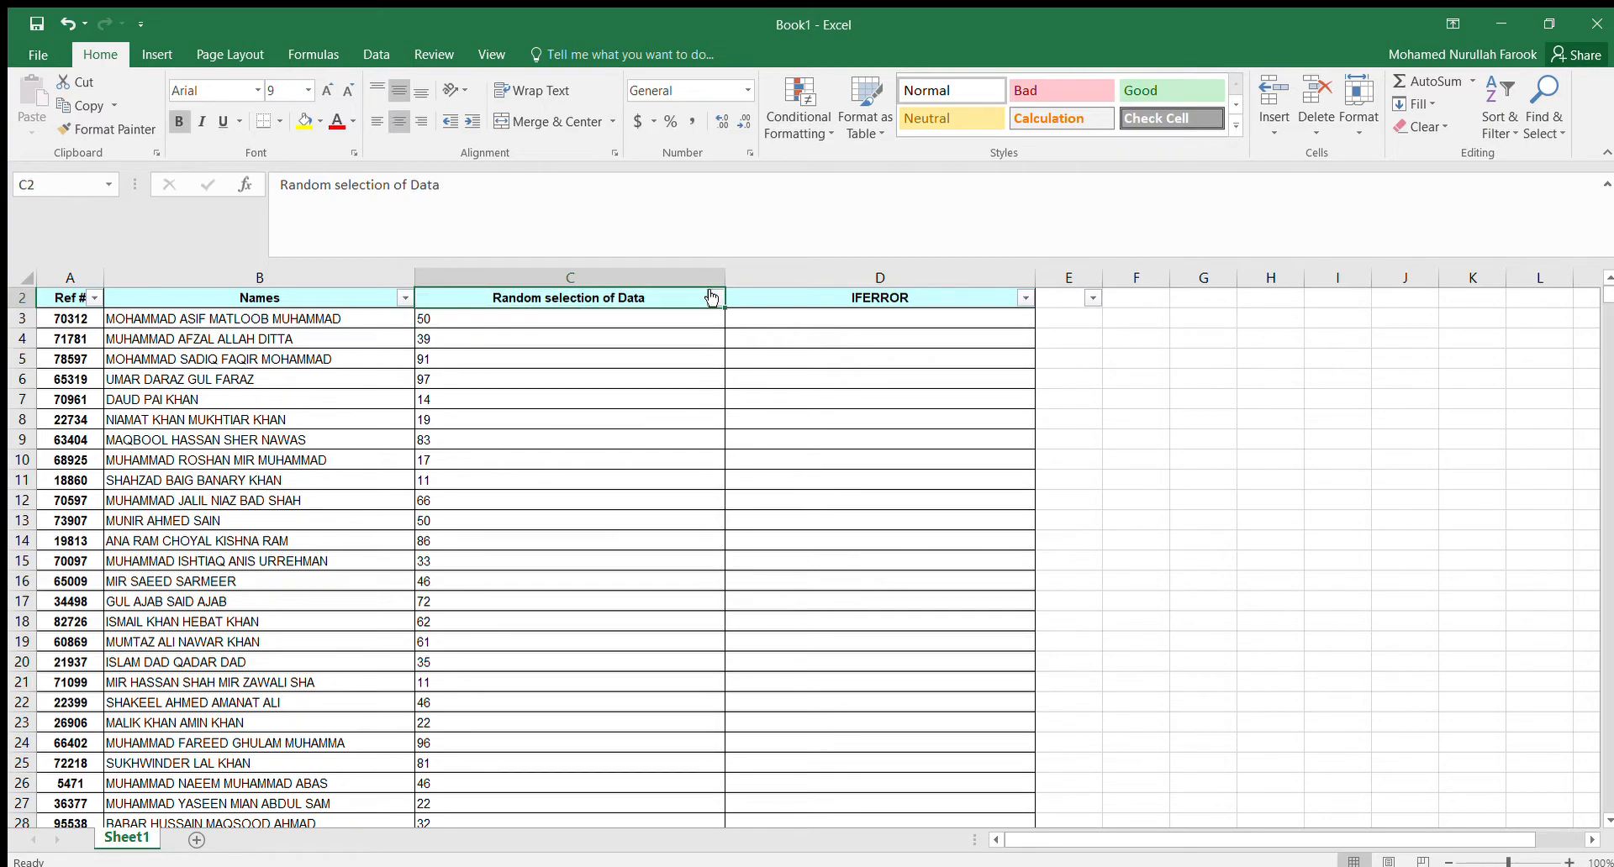
left_click(646, 319)
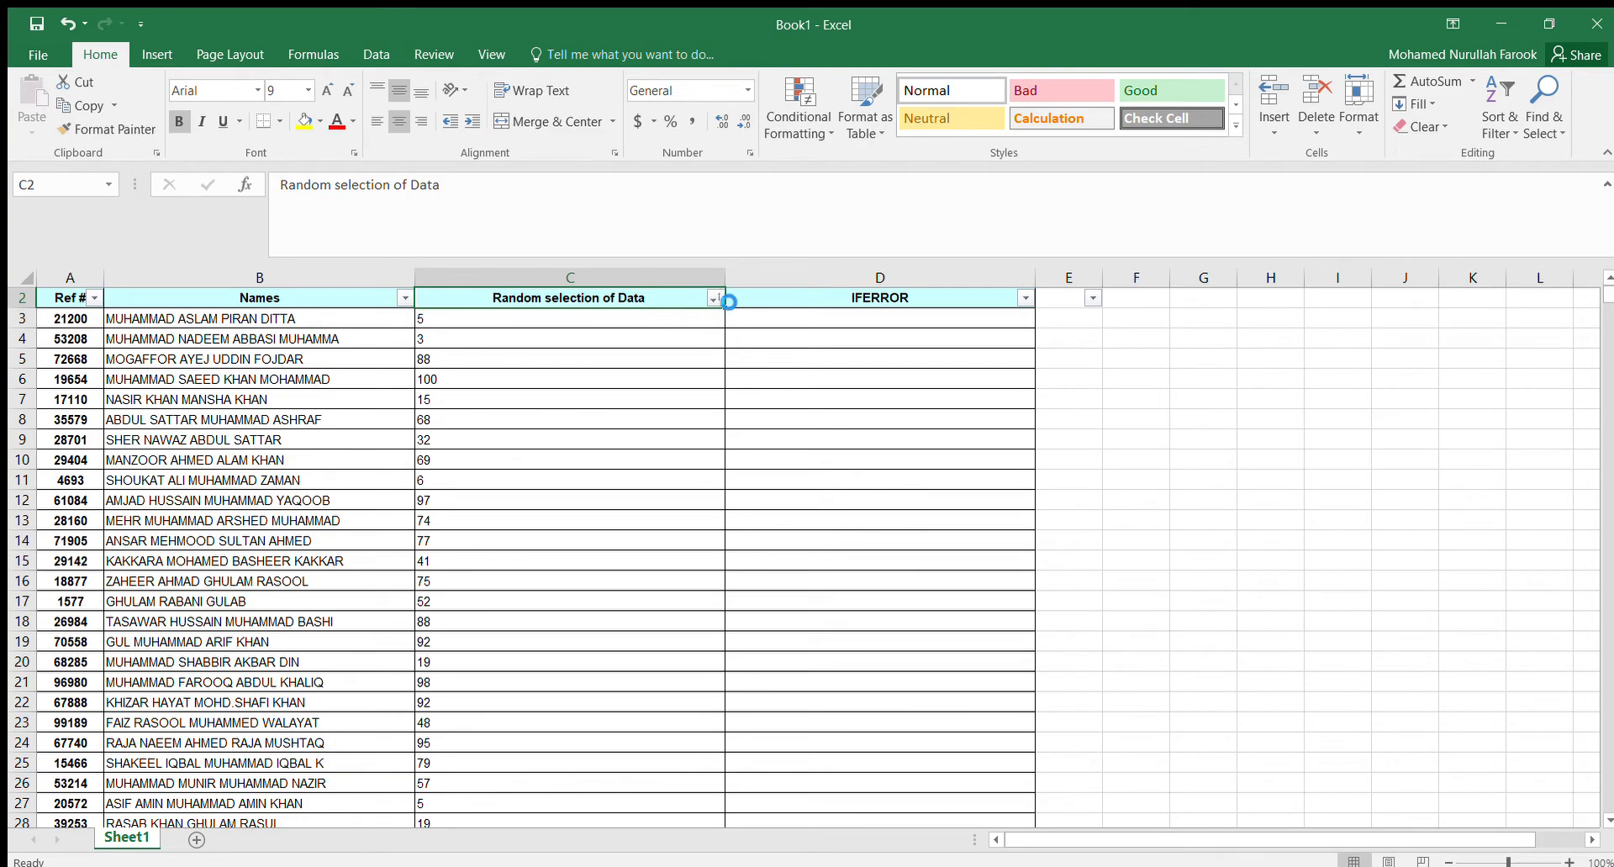
key("F9")
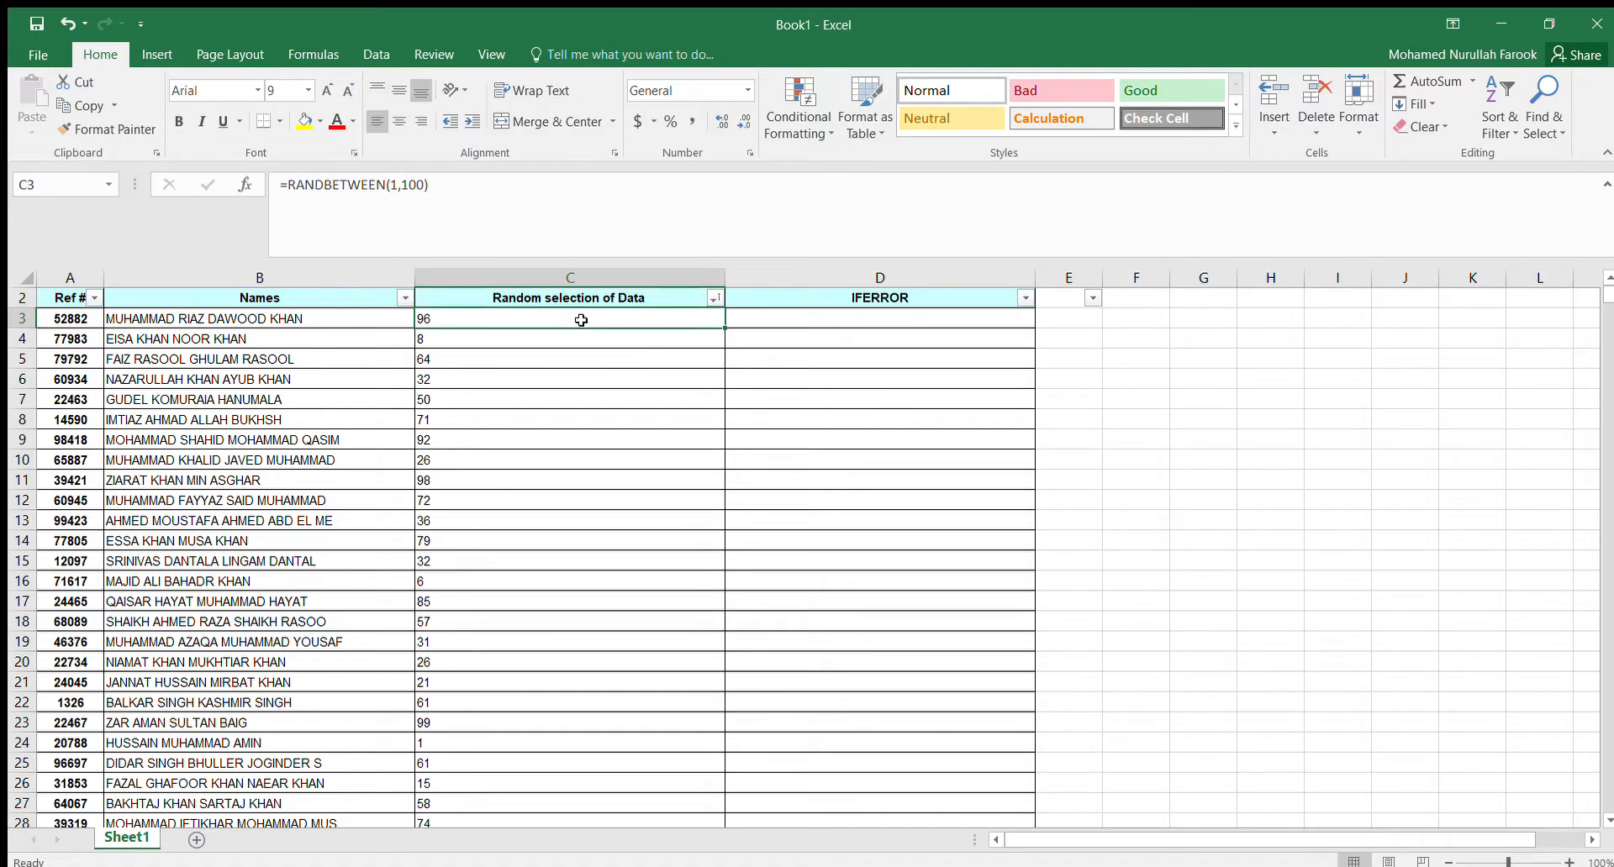
- Copy the first ten reference numbers, A3:A12, and paste them as values starting at F3
key("Home")
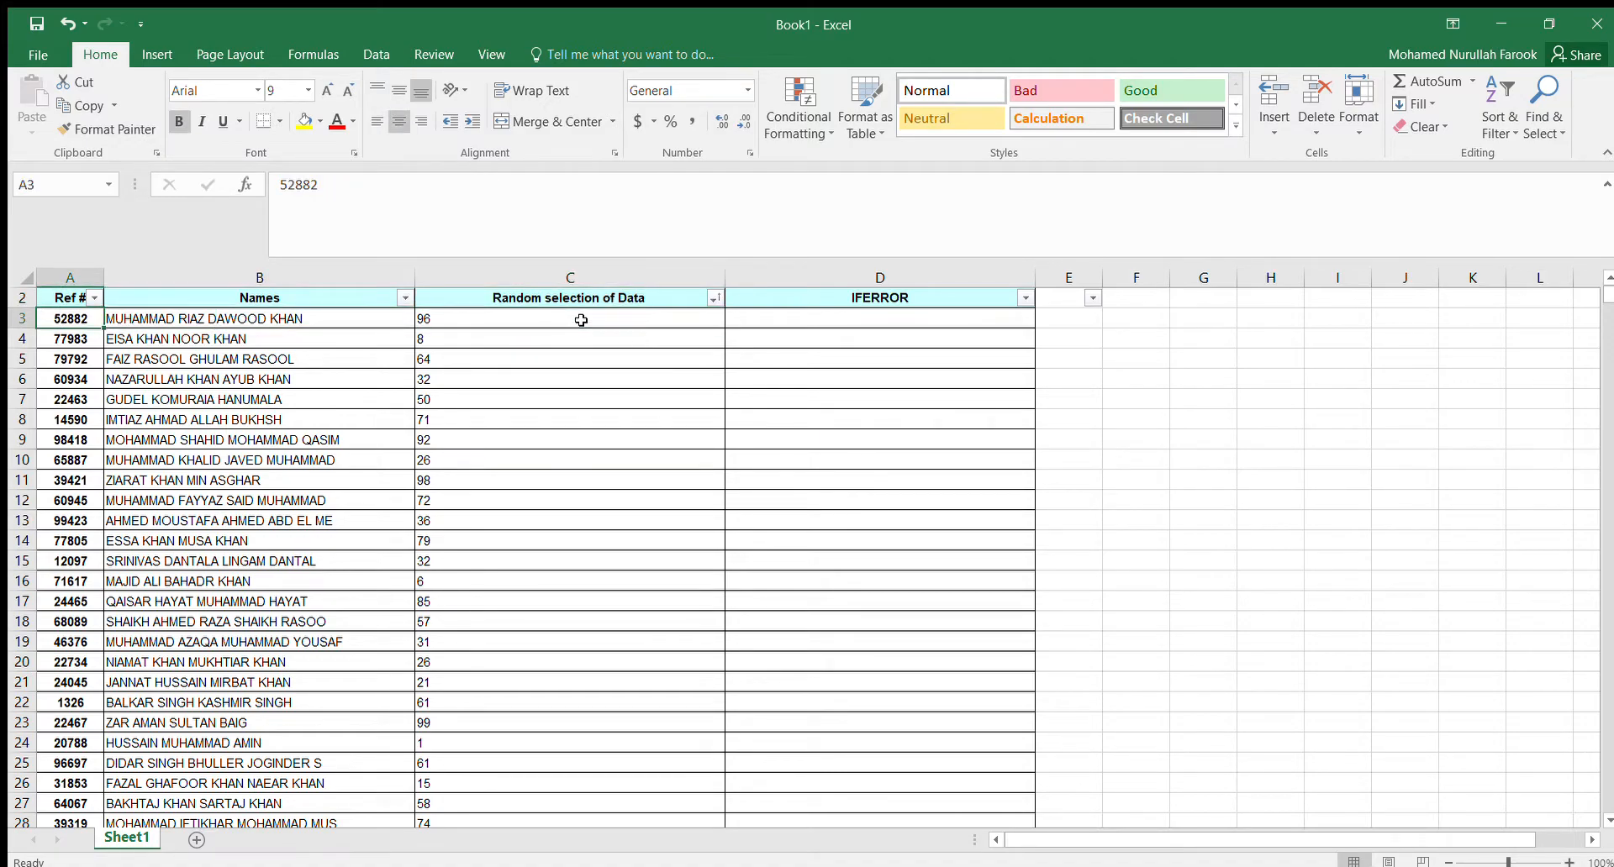
key("shift+Down")
key("shift+Down")
key("shift+Down")
key("shift+Down")
key("shift+Down")
key("shift+Down")
key("shift+Down")
key("shift+Down")
key("shift+Down")
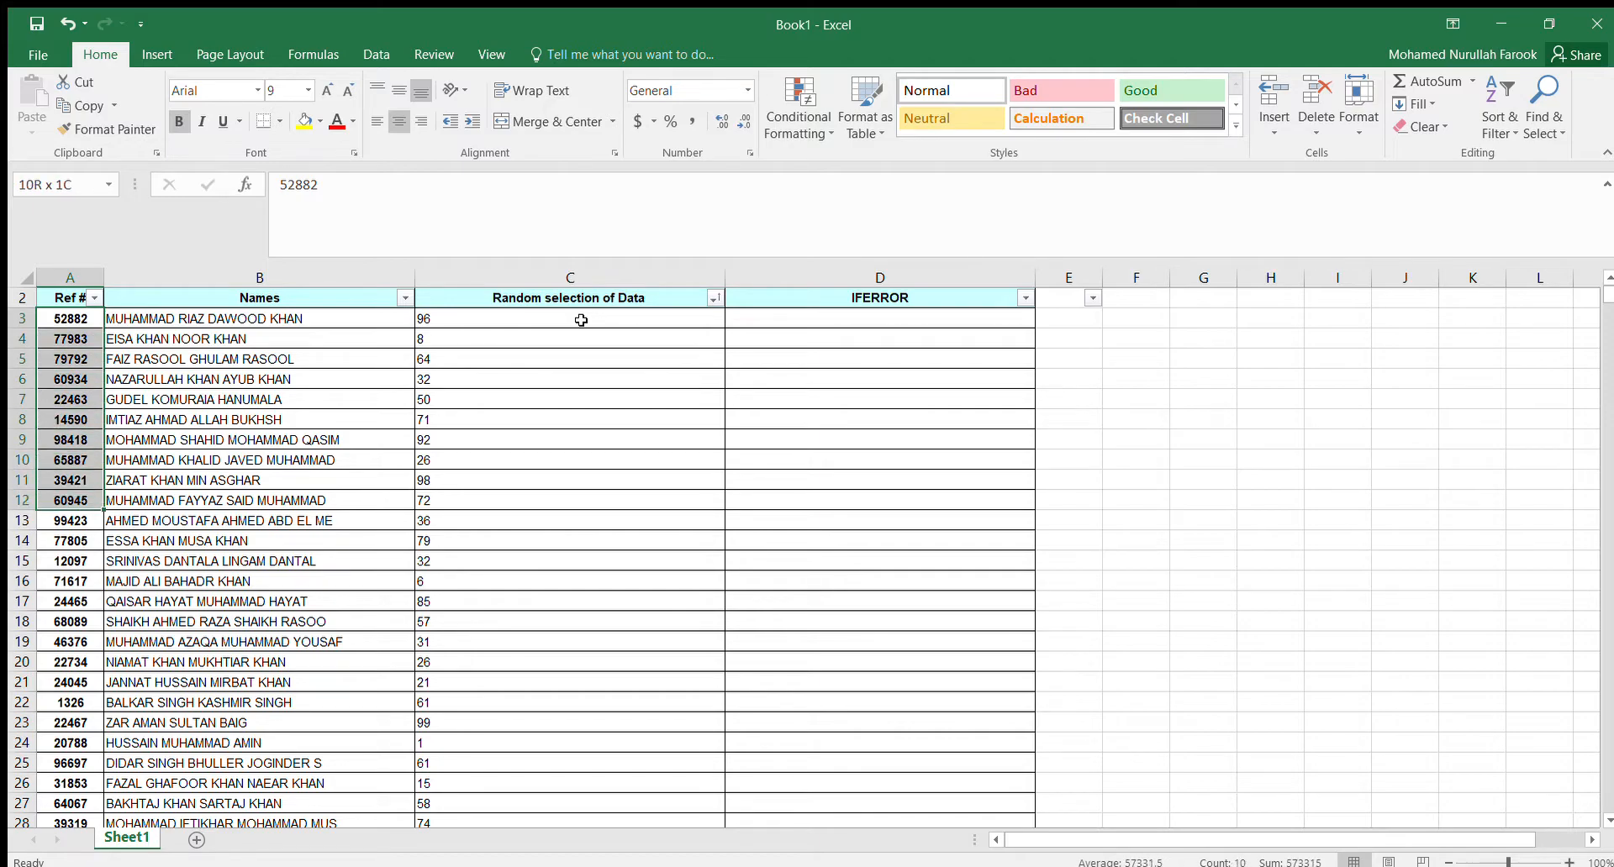
key("ctrl+c")
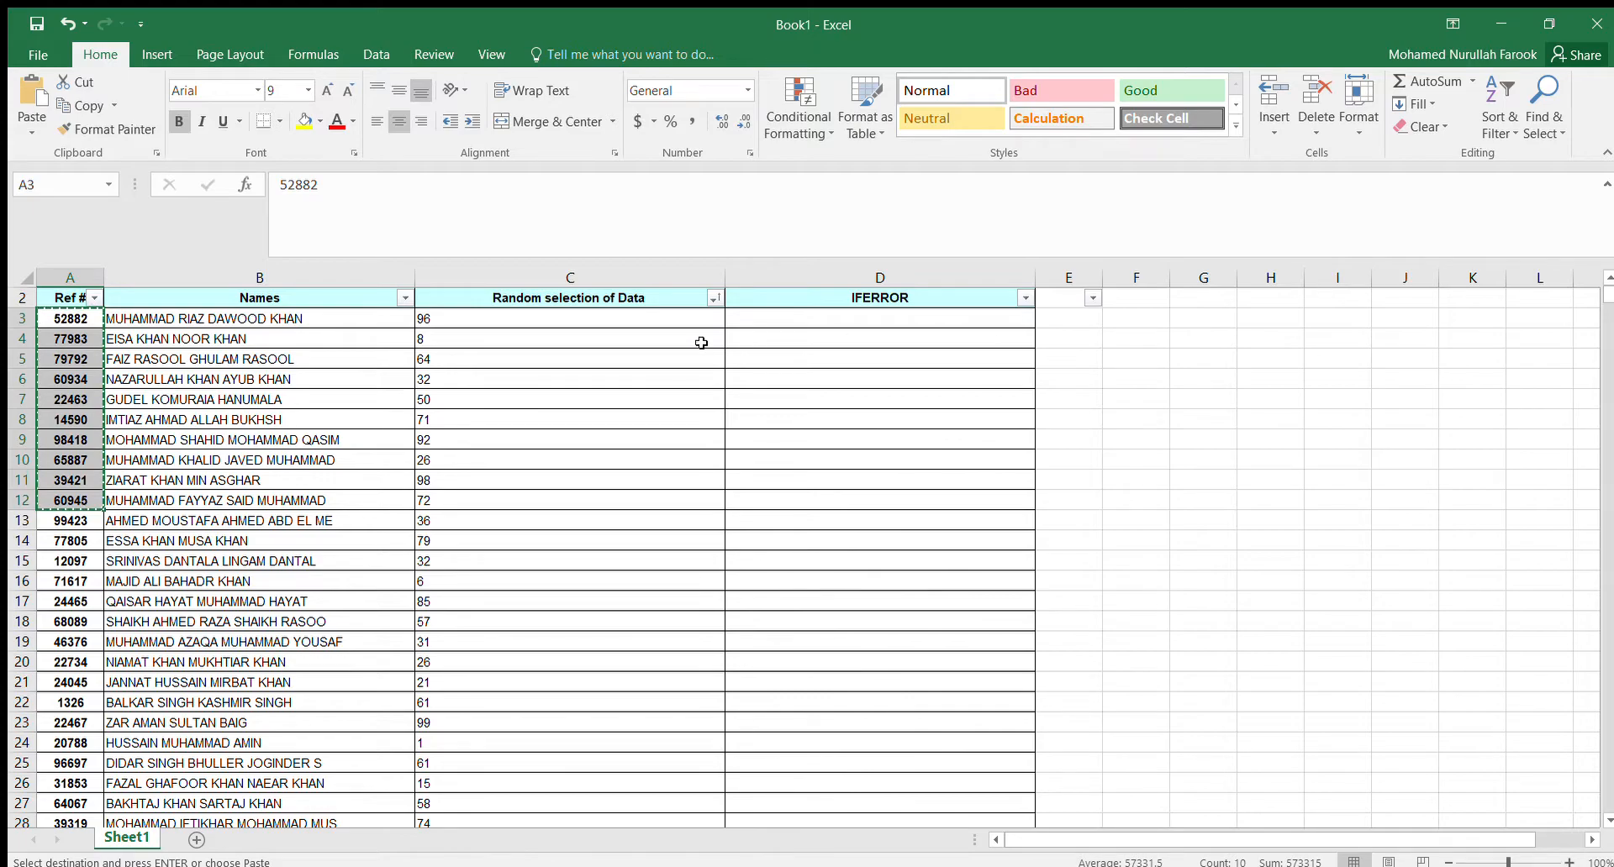
left_click(1131, 313)
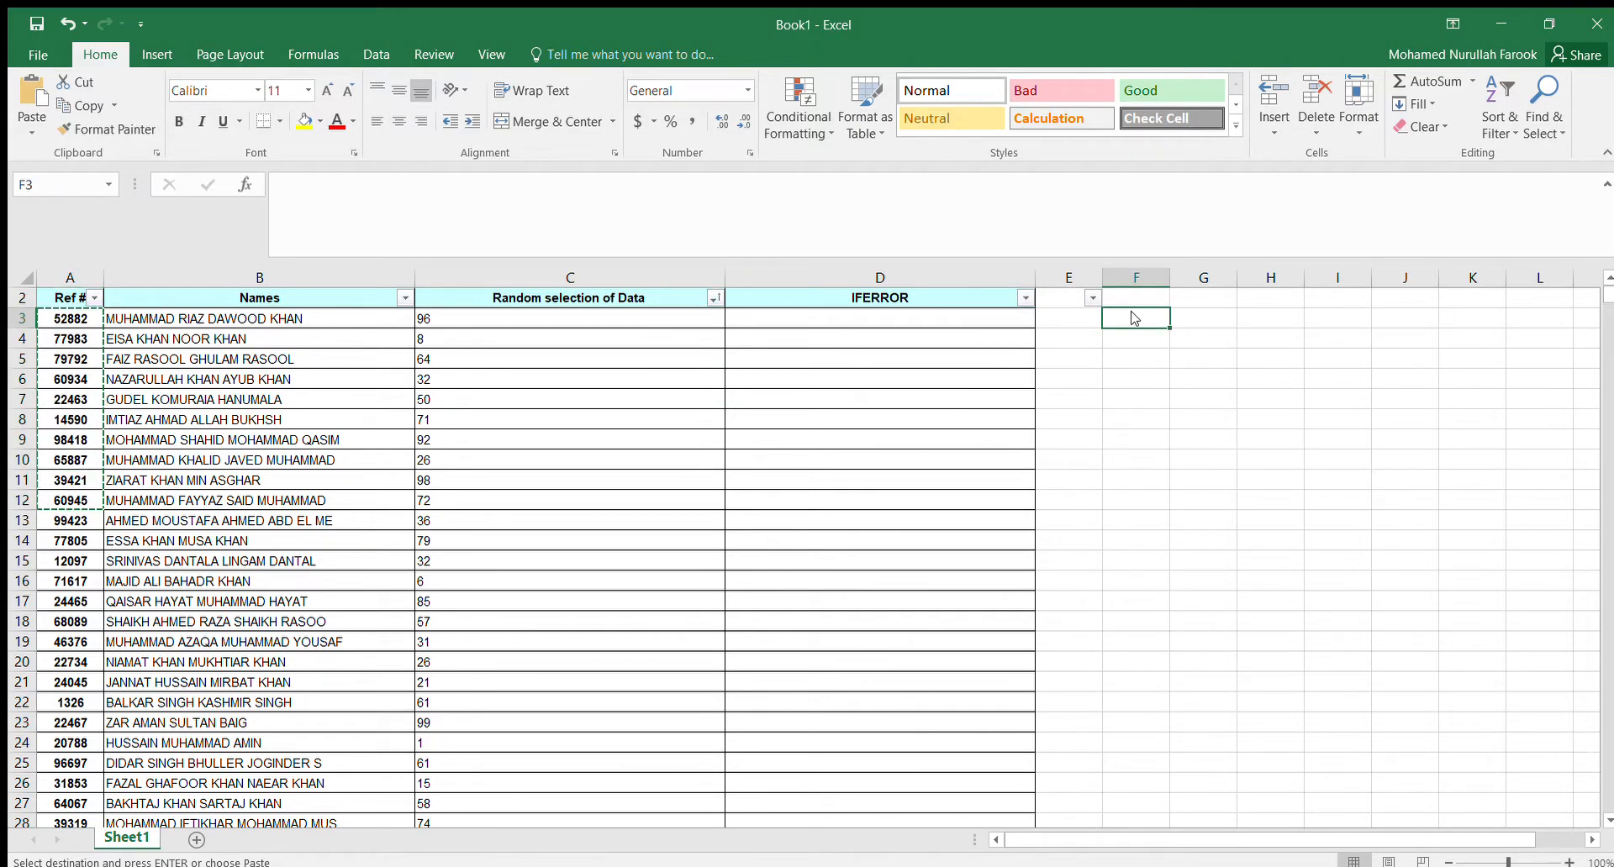
key("ctrl+v")
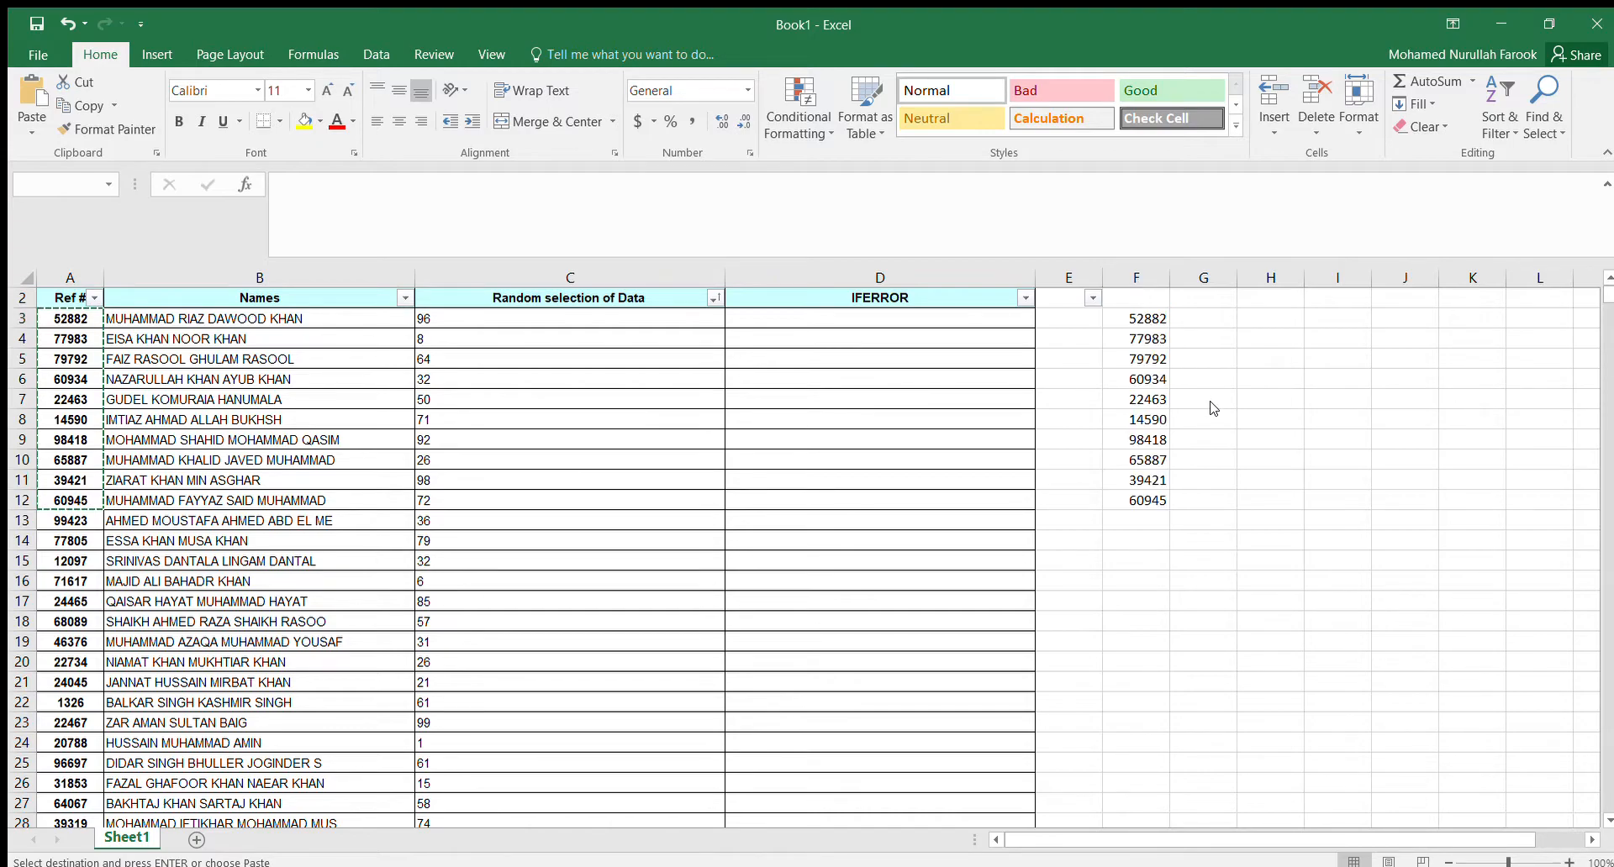
left_click(1149, 339)
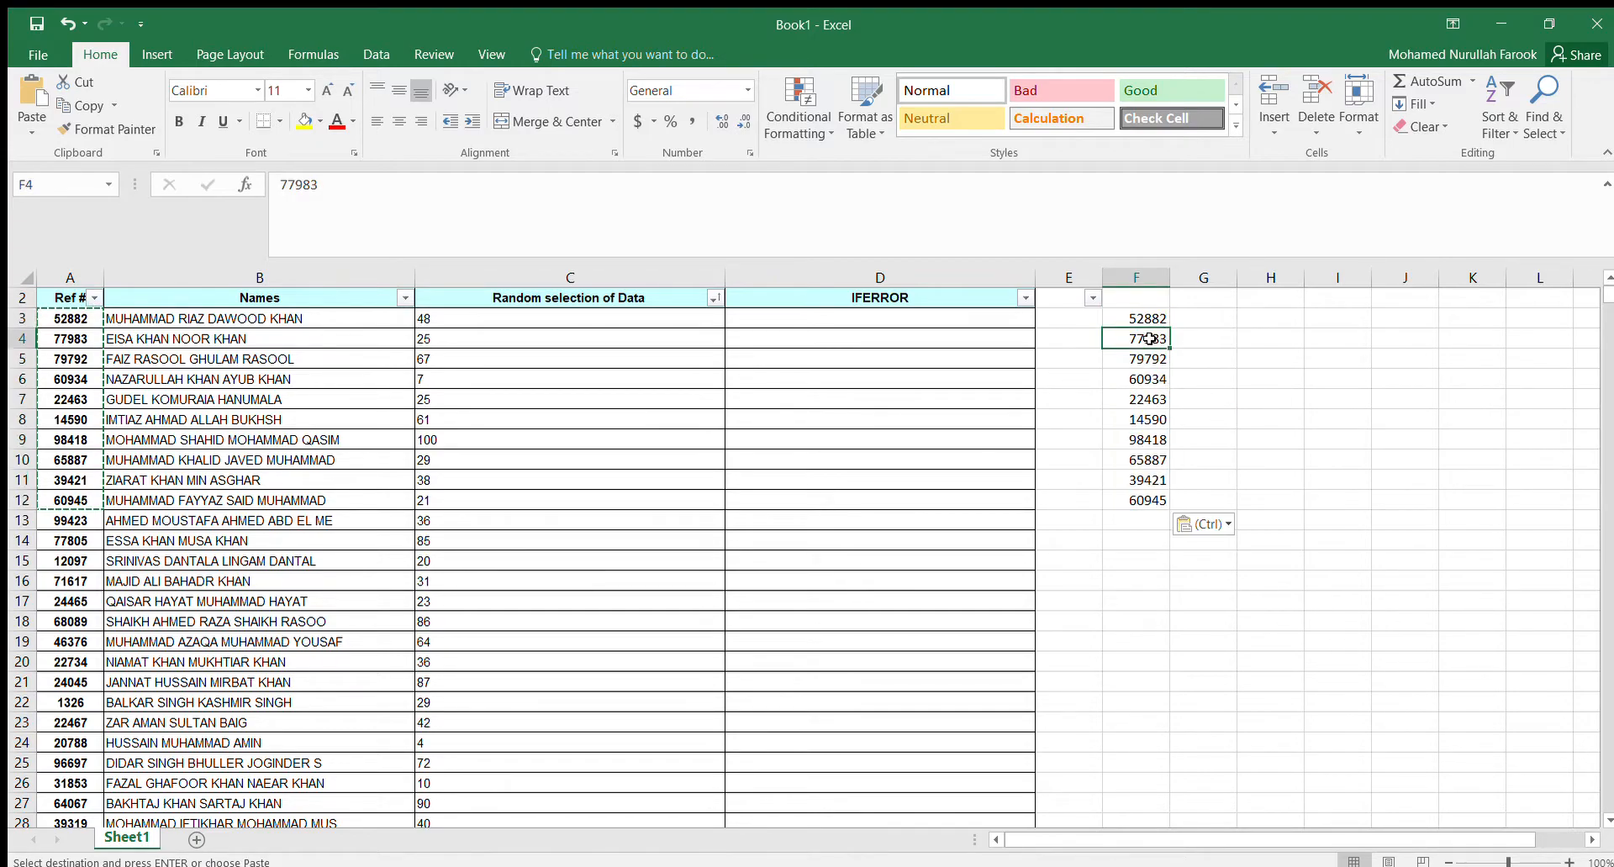
key("Up")
key("Down")
key("Up")
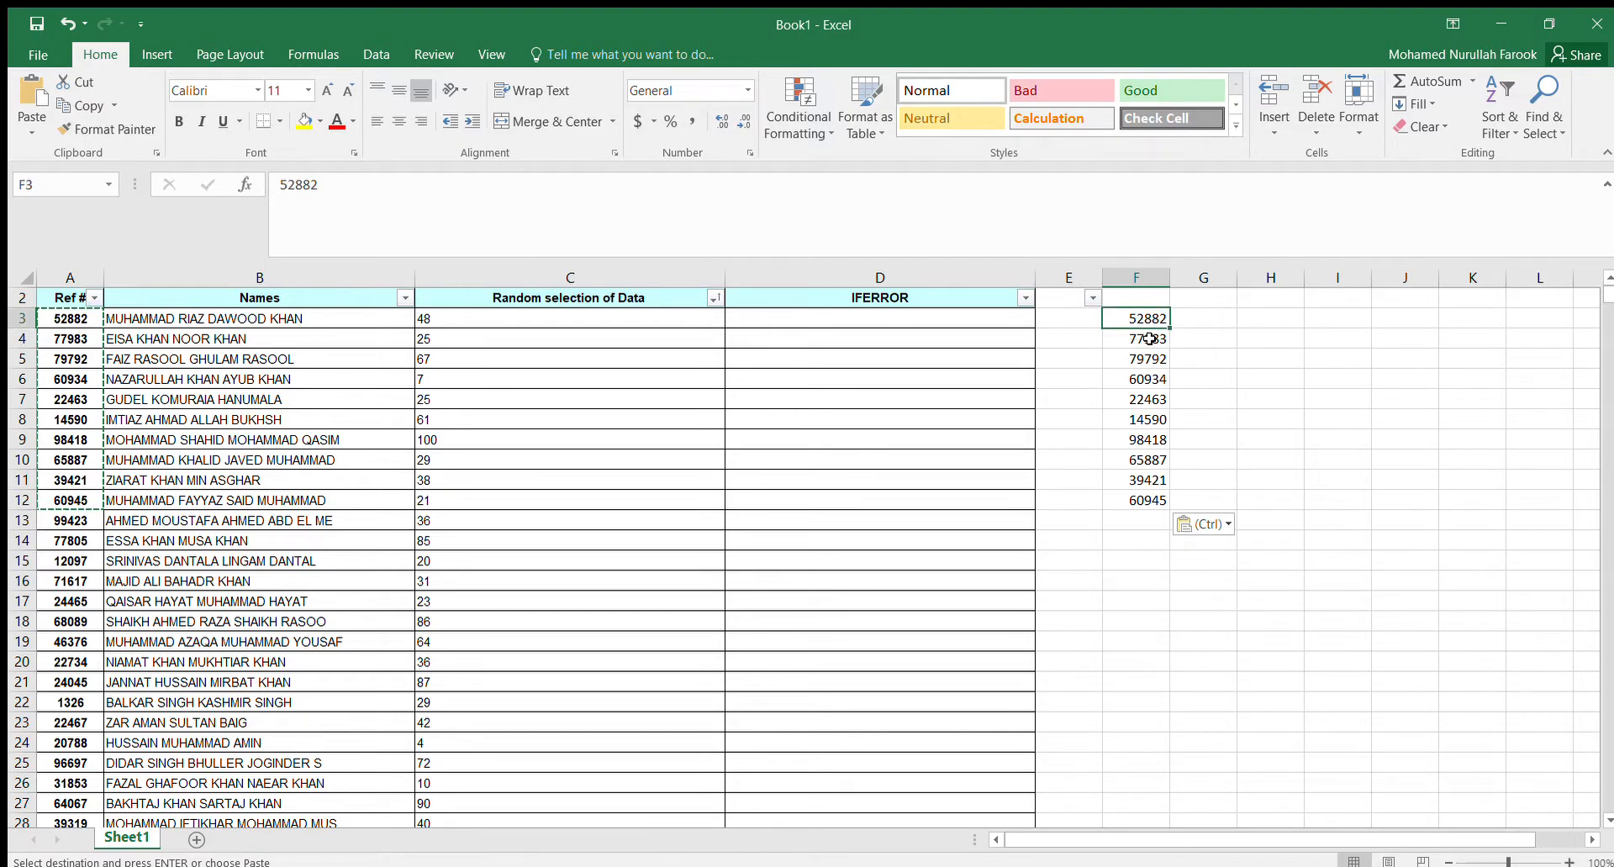
key("Down")
key("Up")
key("Right")
key("Left")
key("Right")
key("Left")
- Enter the header "Ref #" in F2, above the pasted reference numbers
key("Up")
type("Ref #")
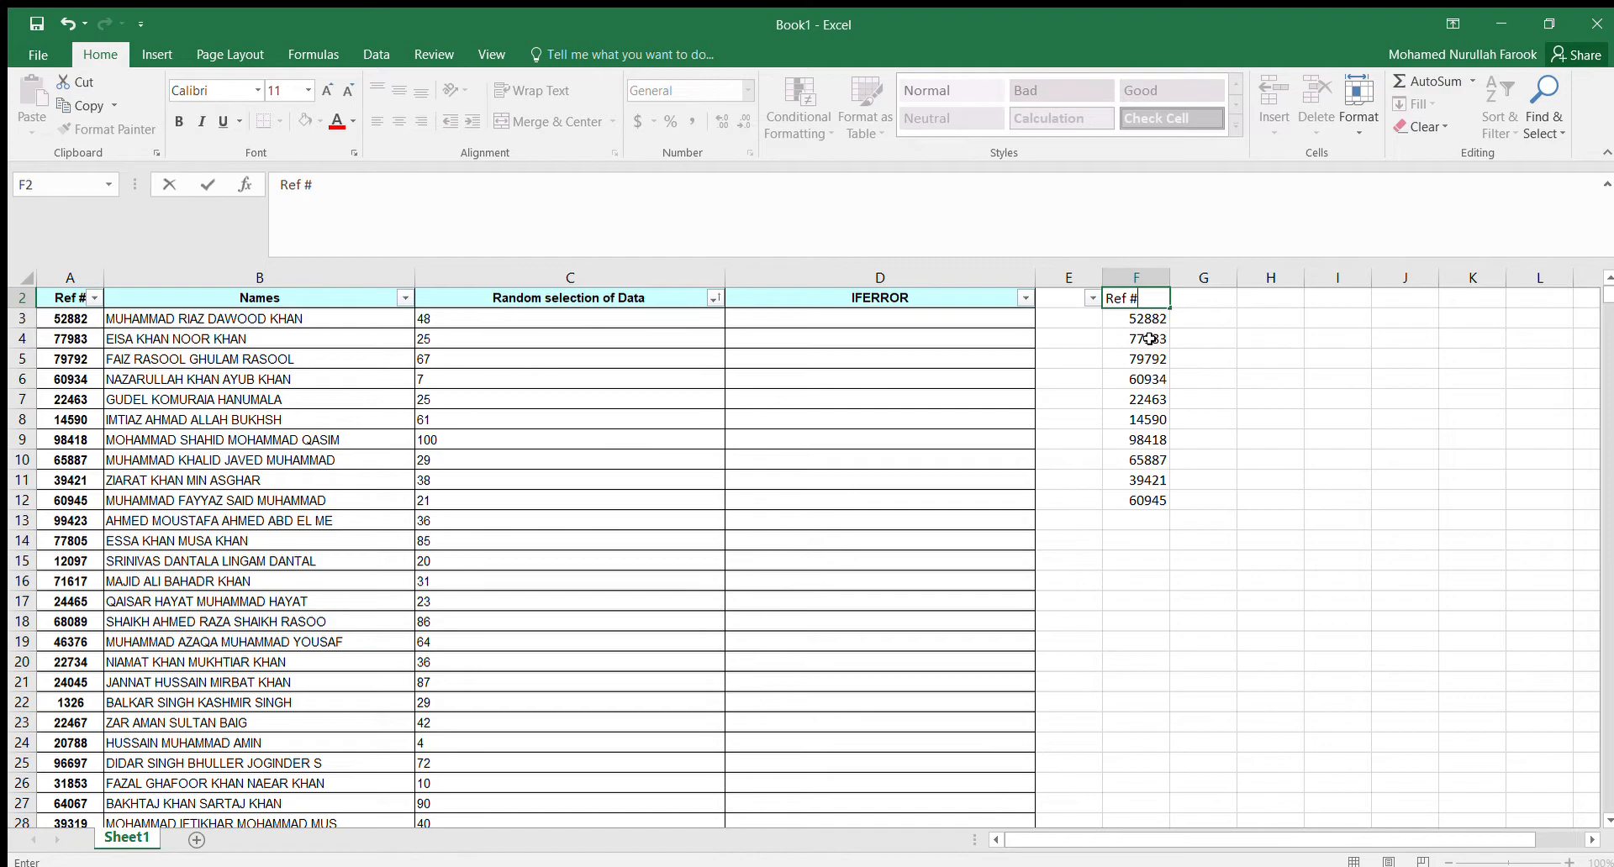
key("Right")
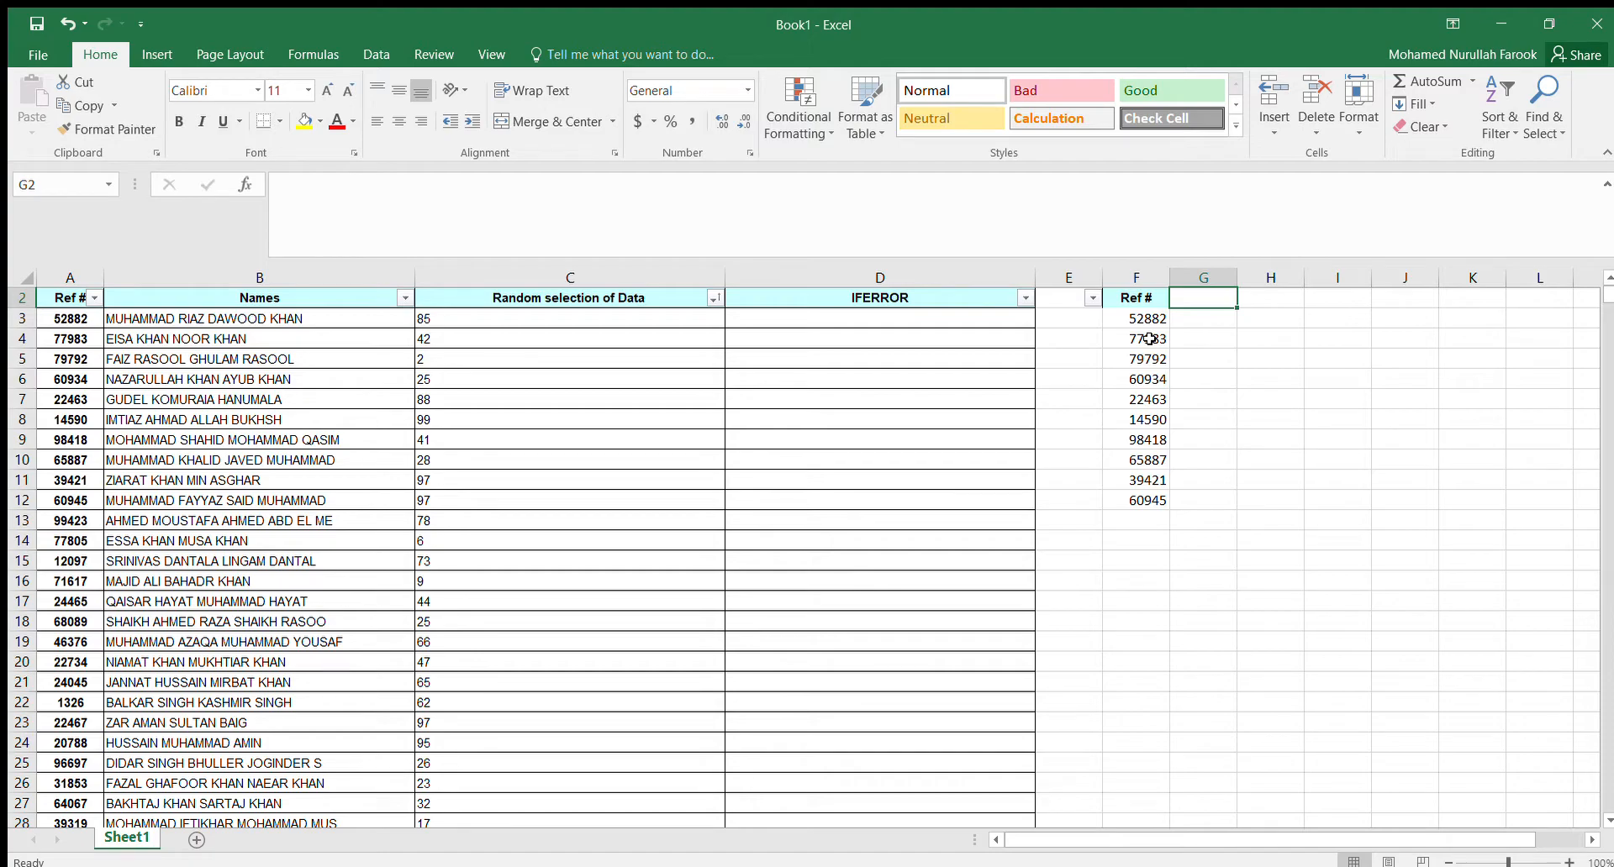
- Enter the header "Vlookup" in G2, beside the Ref # header
type("Vlookup")
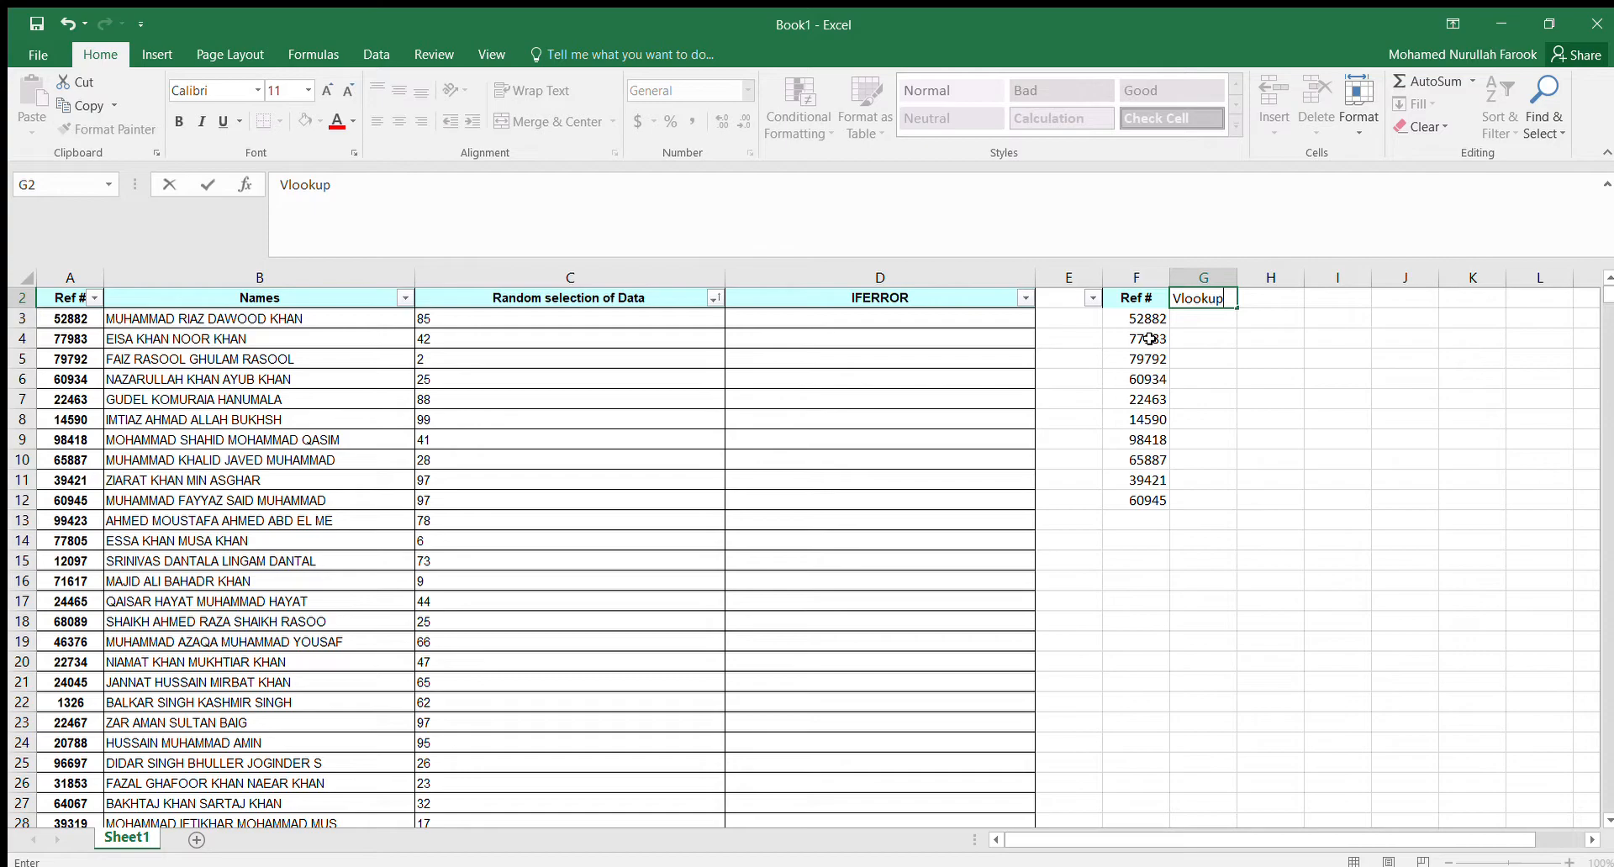
key("Return")
key("Left")
key("Right")
key("Left")
key("Right")
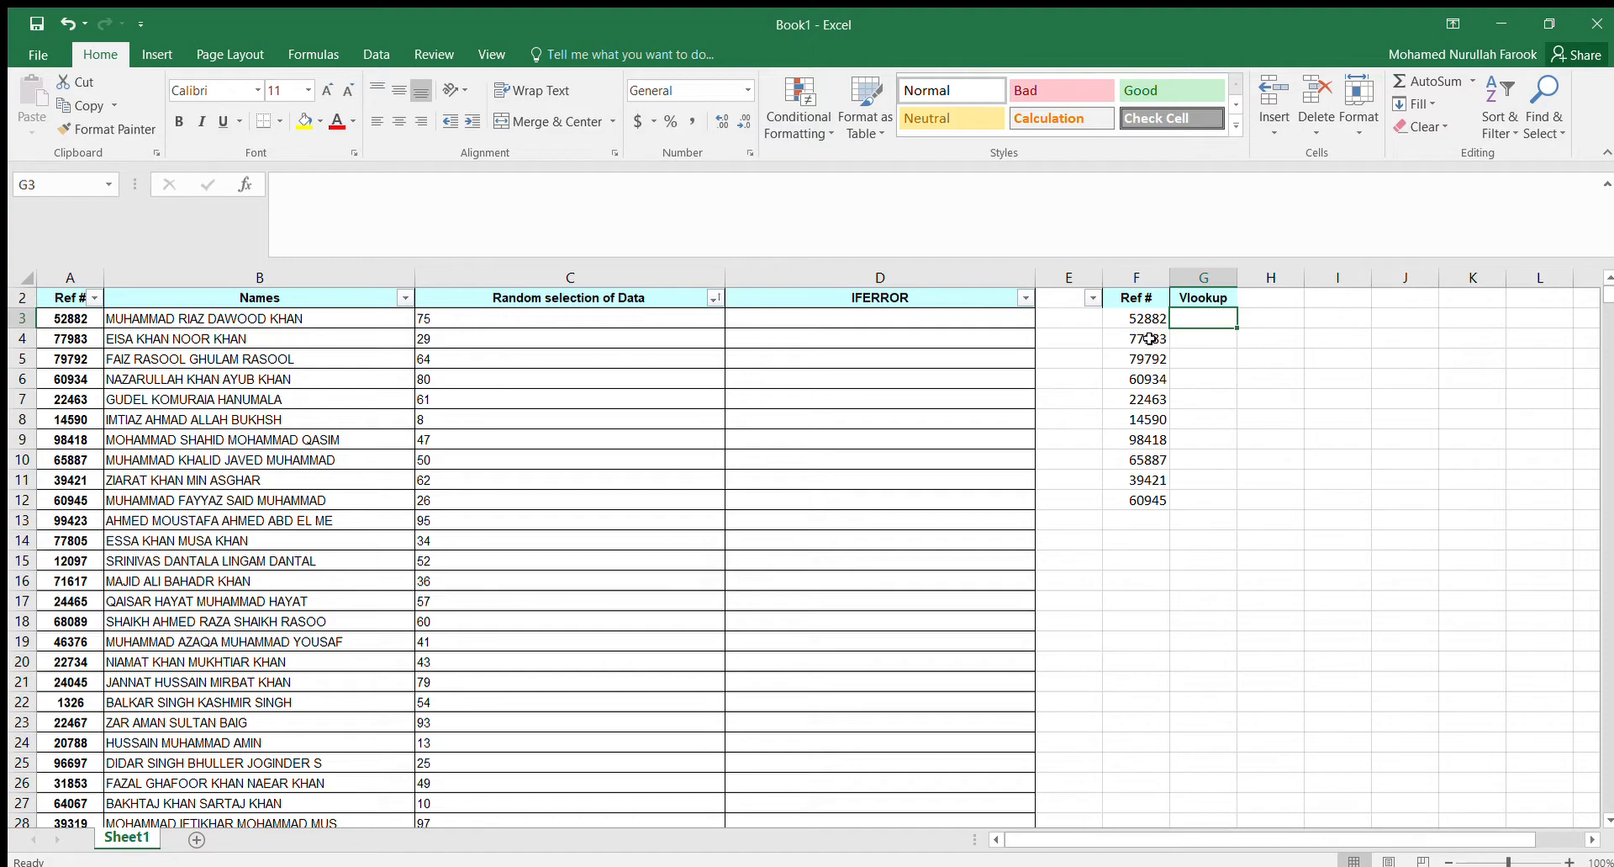
- Replace the second reference number in the extracted list, cell F4, with 45555
left_click(1149, 338)
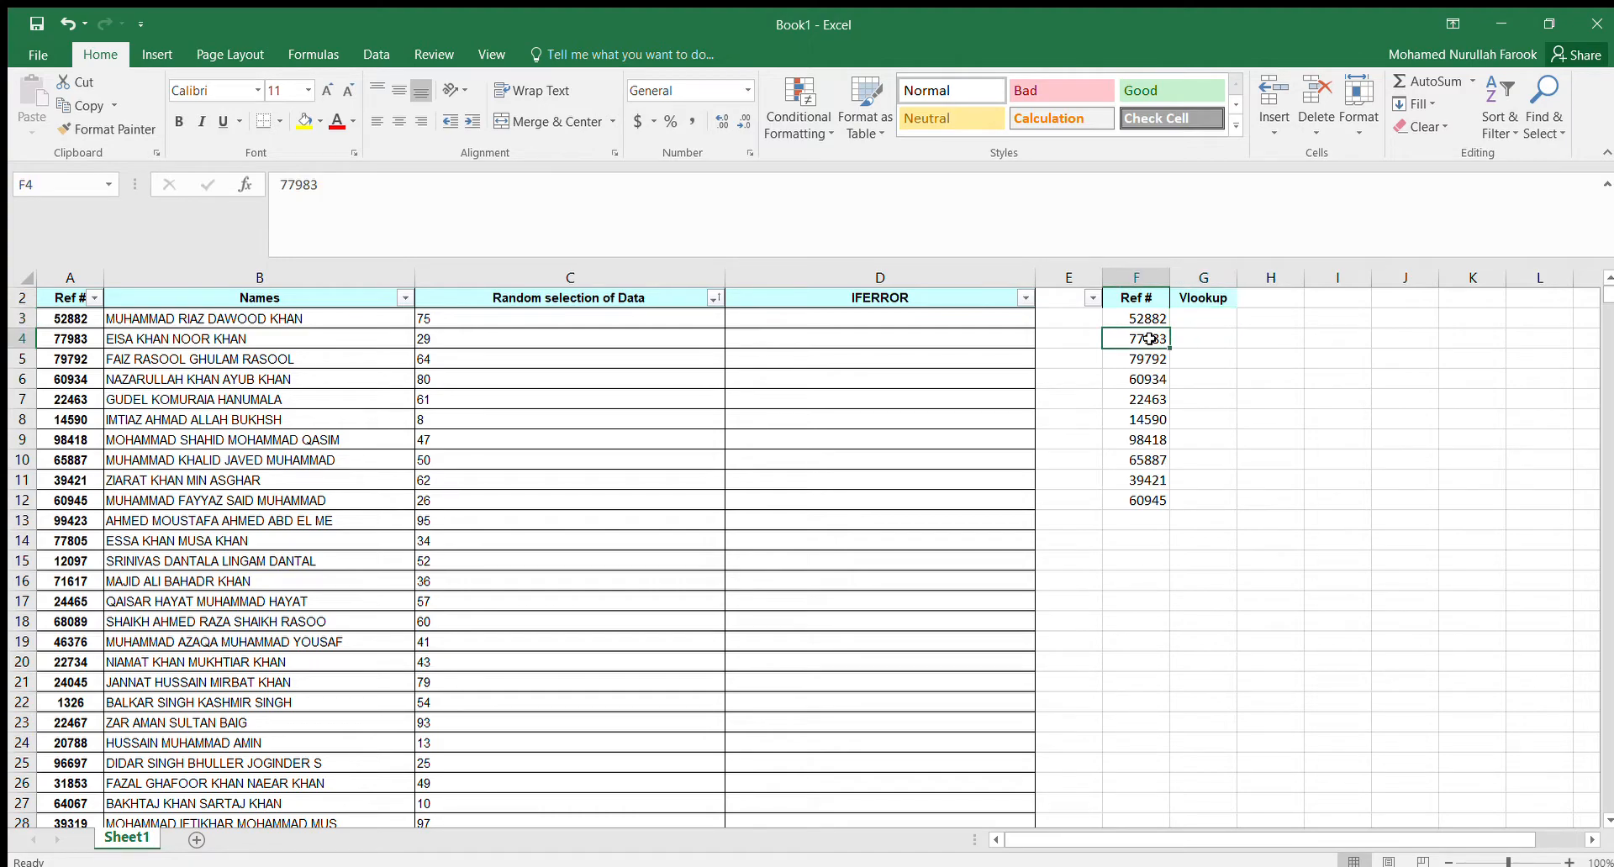
type("45555")
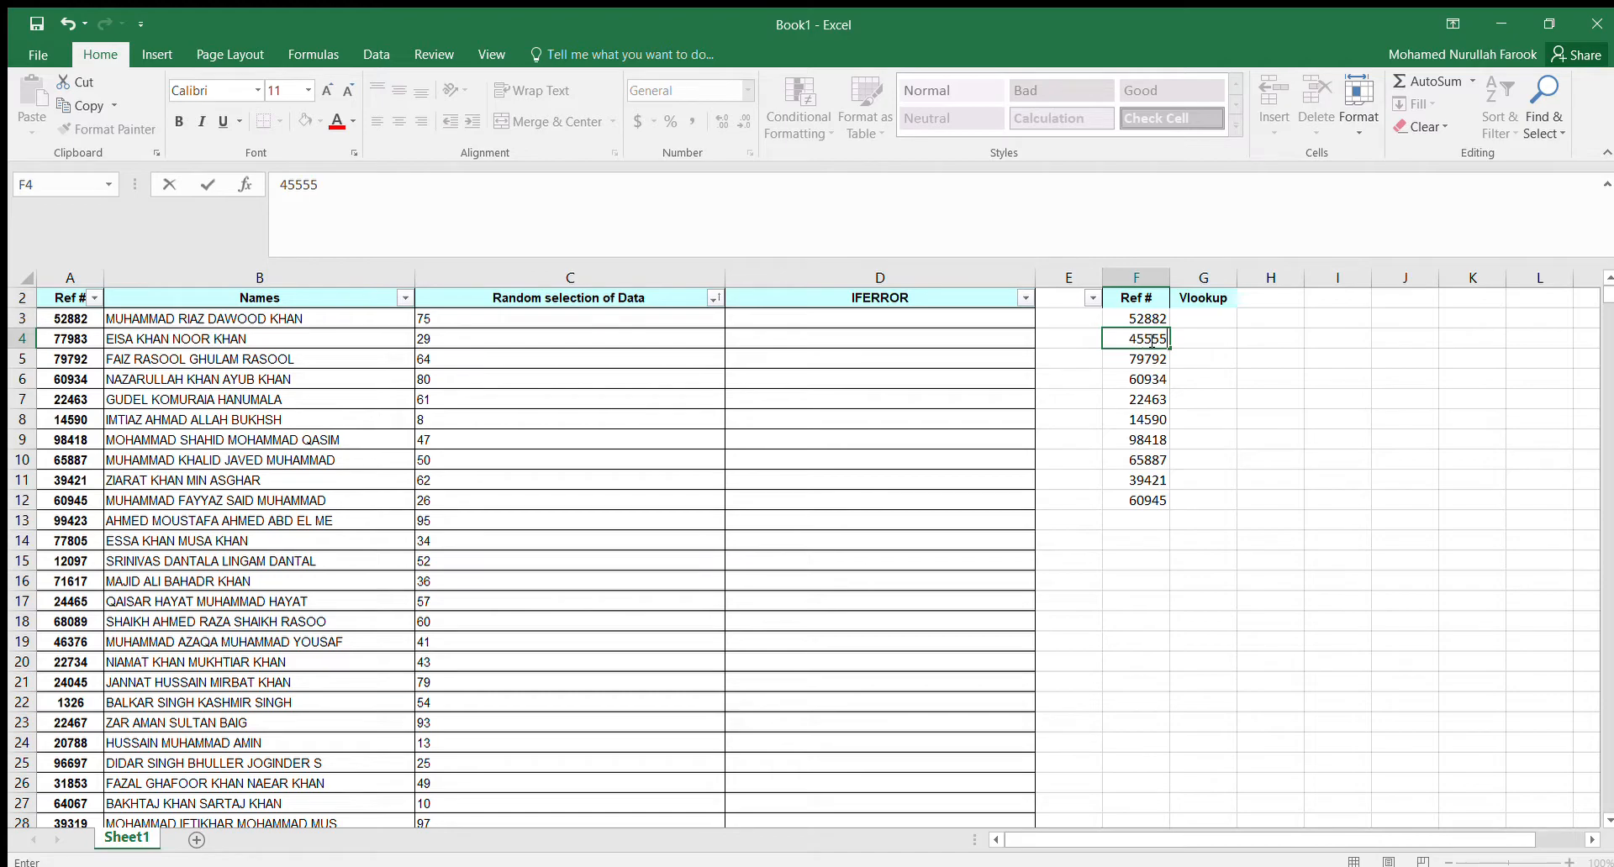
key("Return")
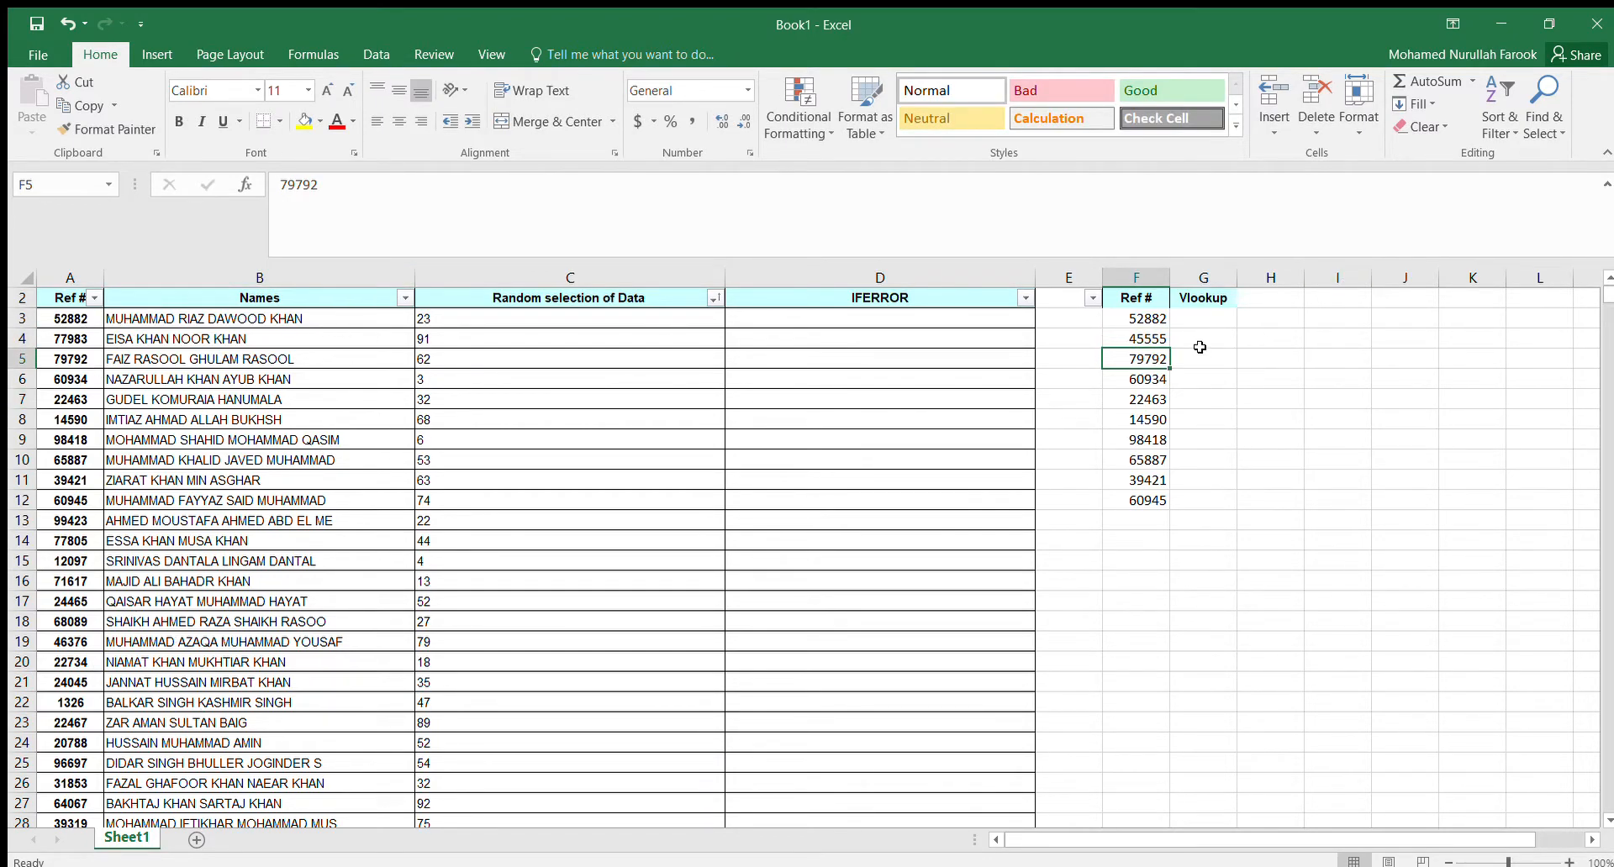
- Enter the formula =VLOOKUP(F3,A3:B1419,2,0) in G3 to return the name for the first extracted reference number
left_click(1204, 318)
type("=vlk")
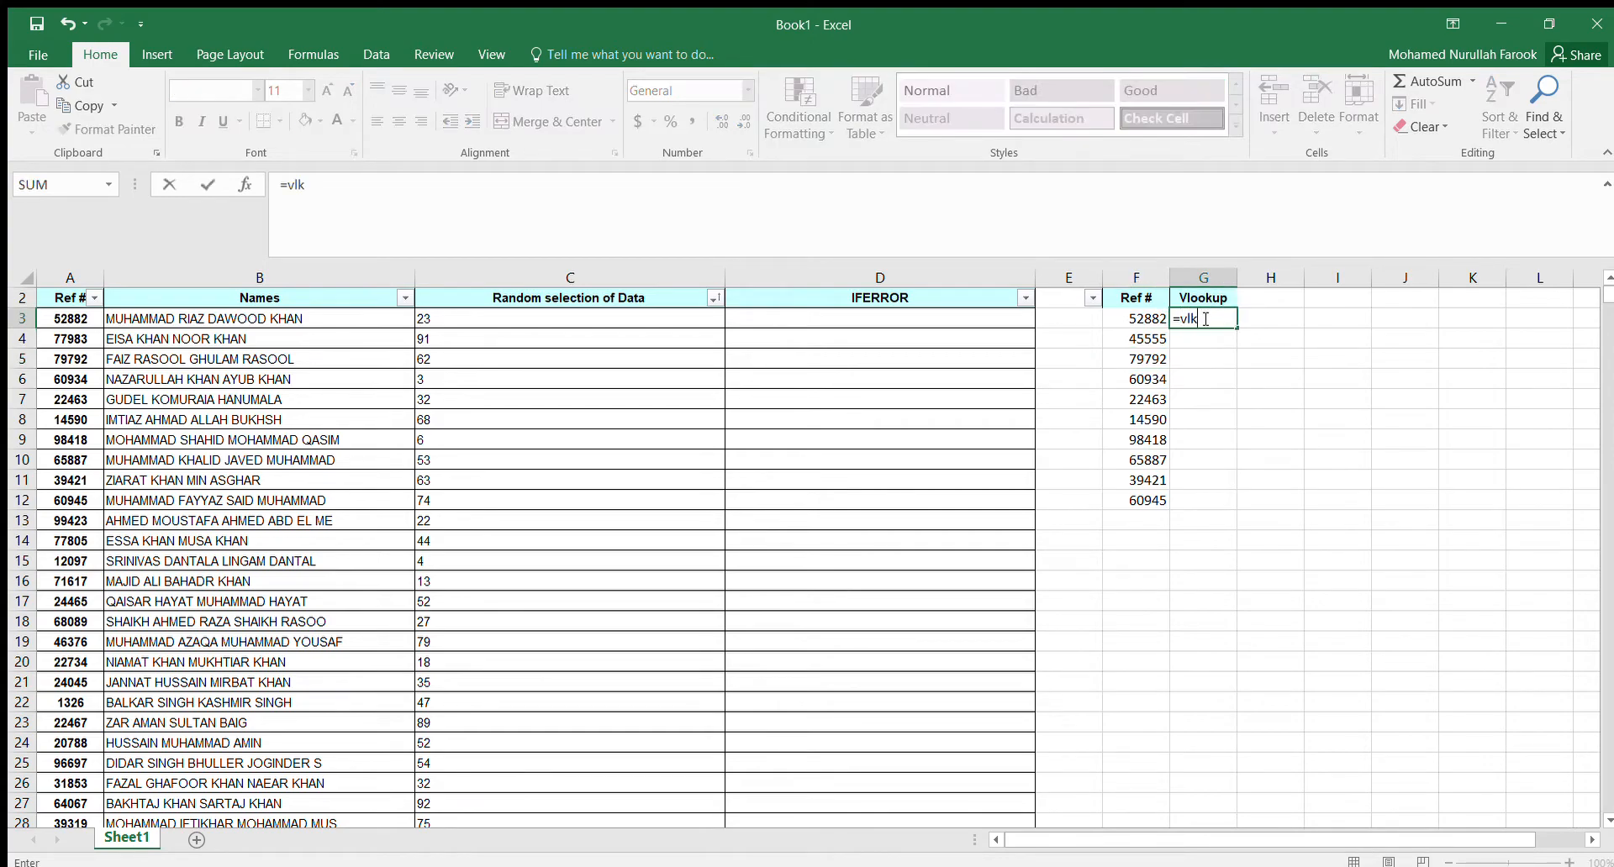
key("BackSpace")
type("ookup(F3,")
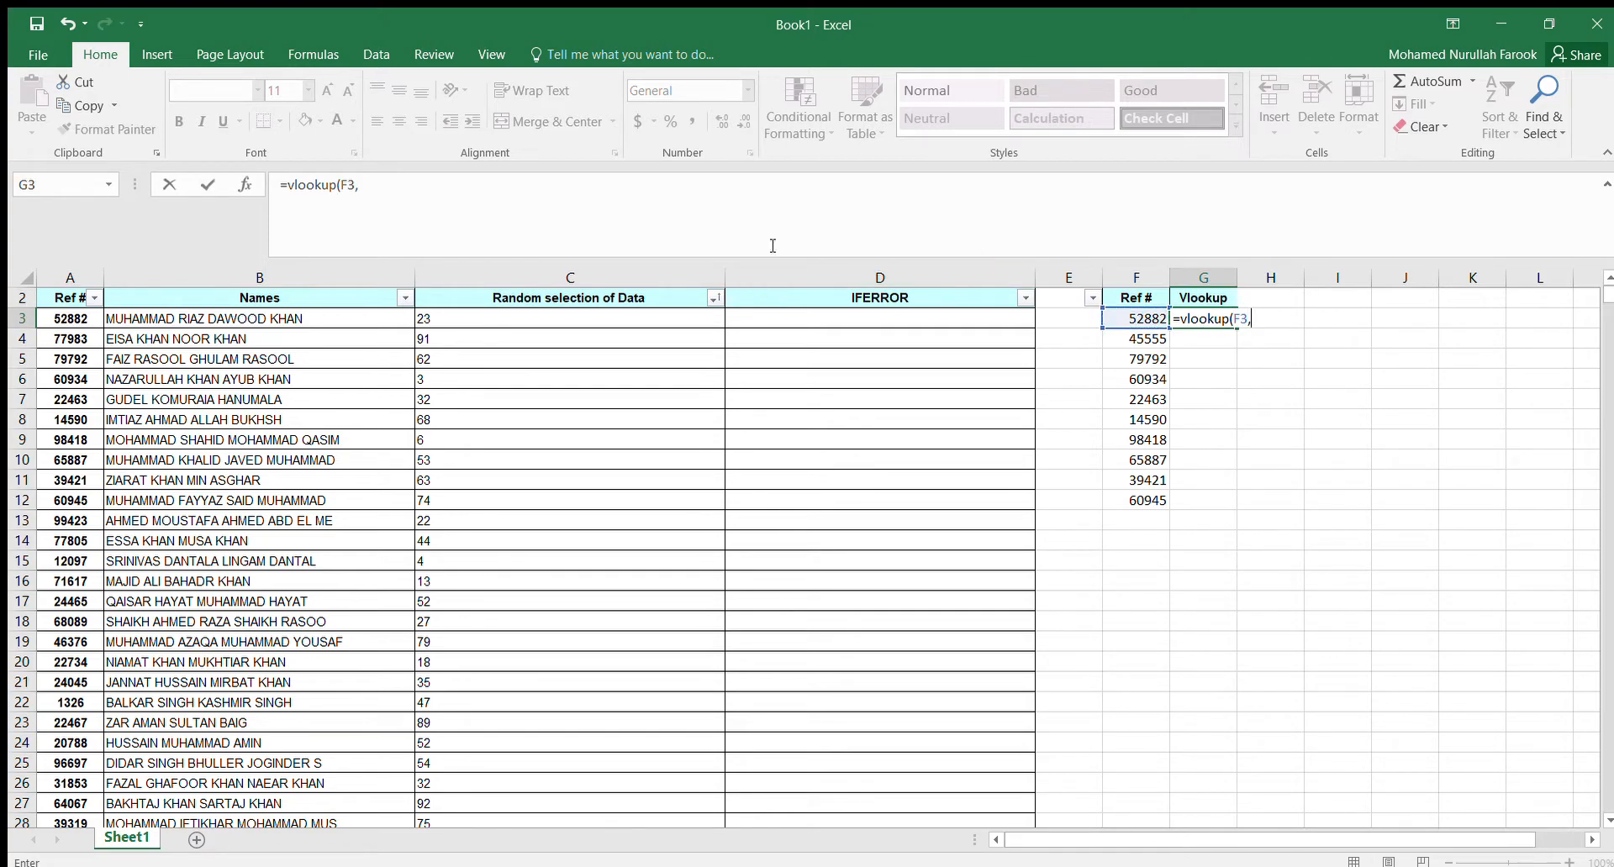
left_click(52, 320)
key("shift+Right")
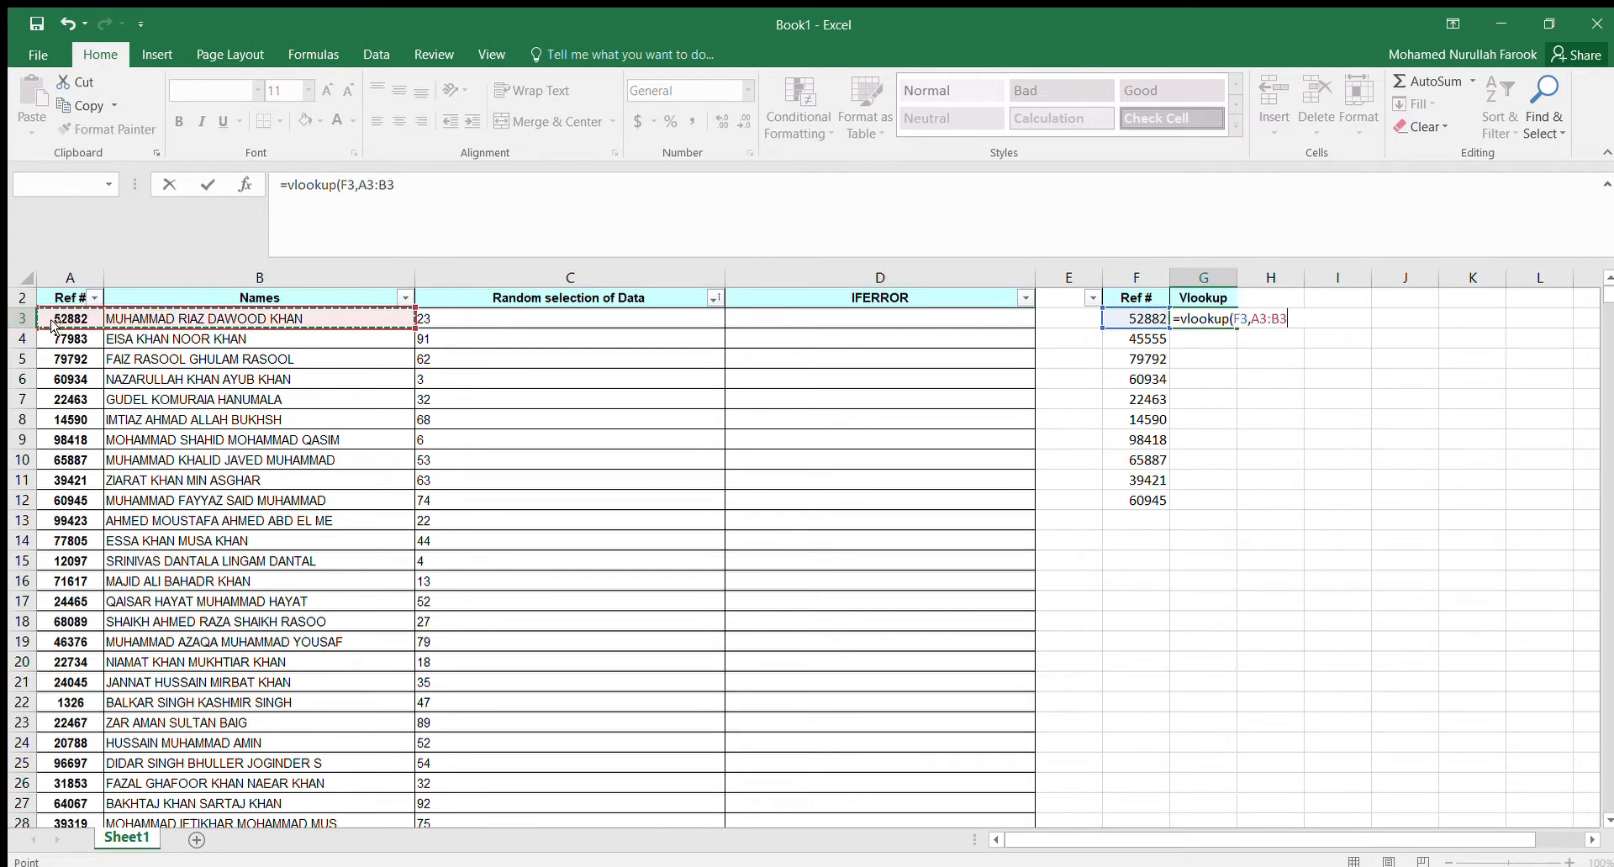
key("ctrl+shift+Down")
type(",2,")
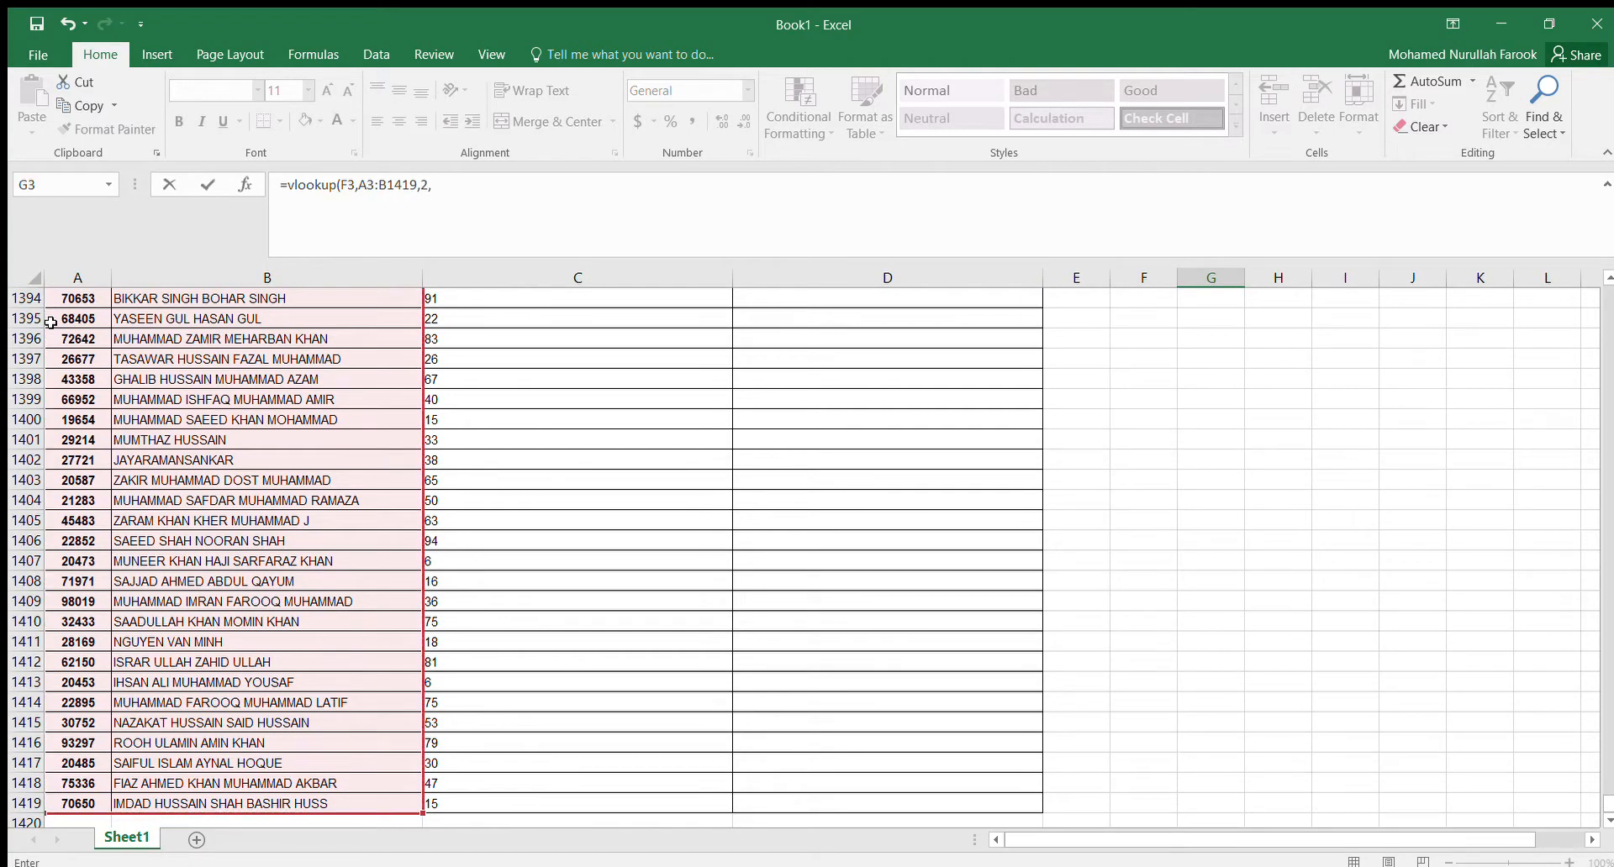
key("Return")
key("Up")
key("Up")
key("Down")
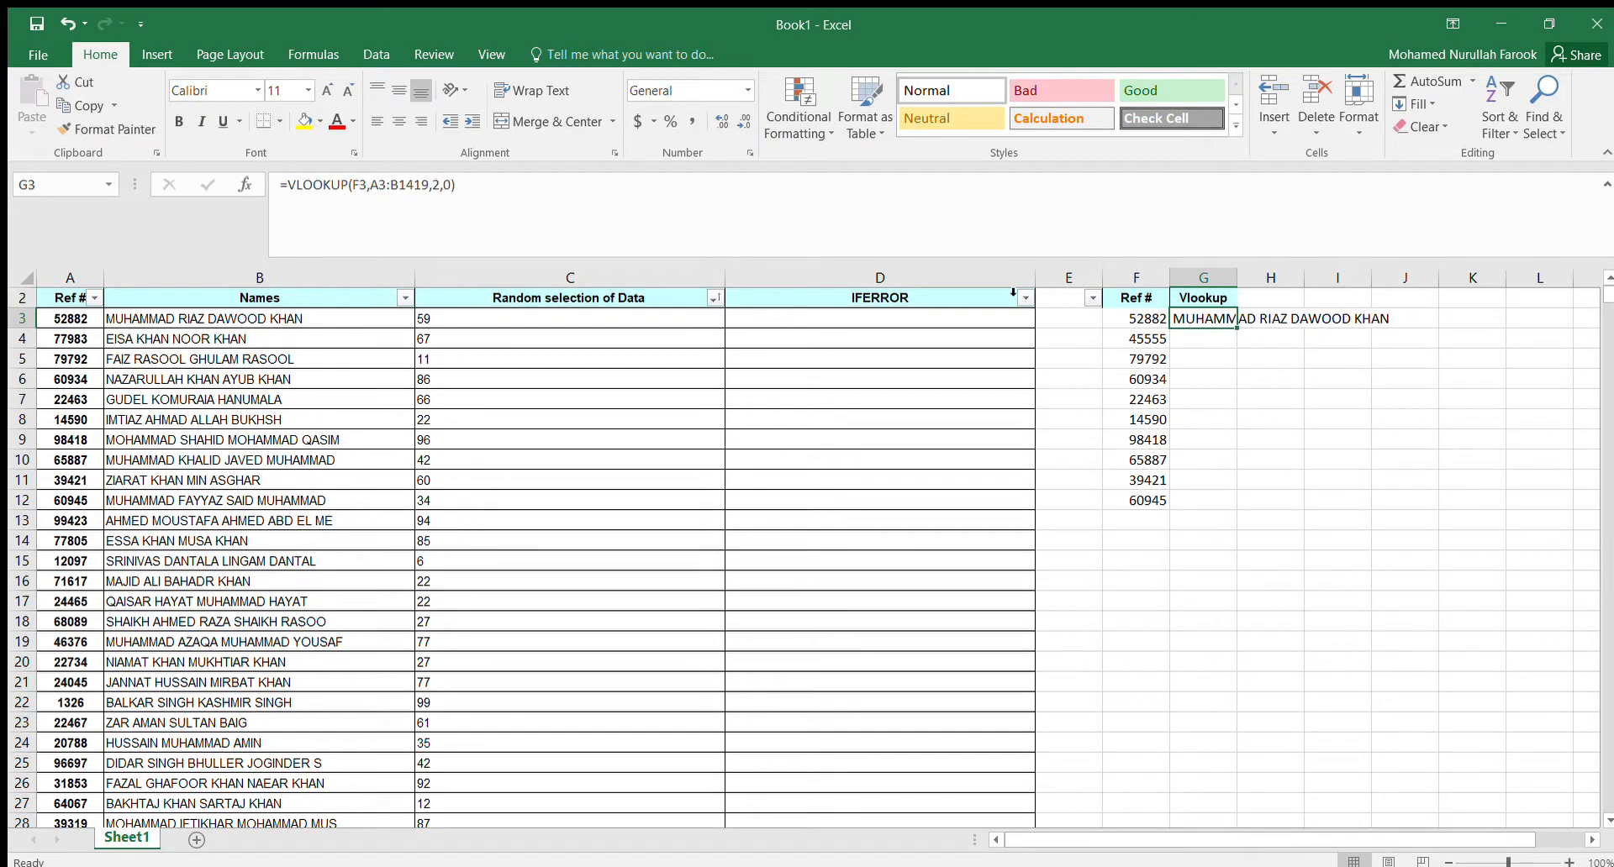
- Copy the VLOOKUP formula from G3 into G4:G12 and fit column G's width to its contents
double_click(1232, 282)
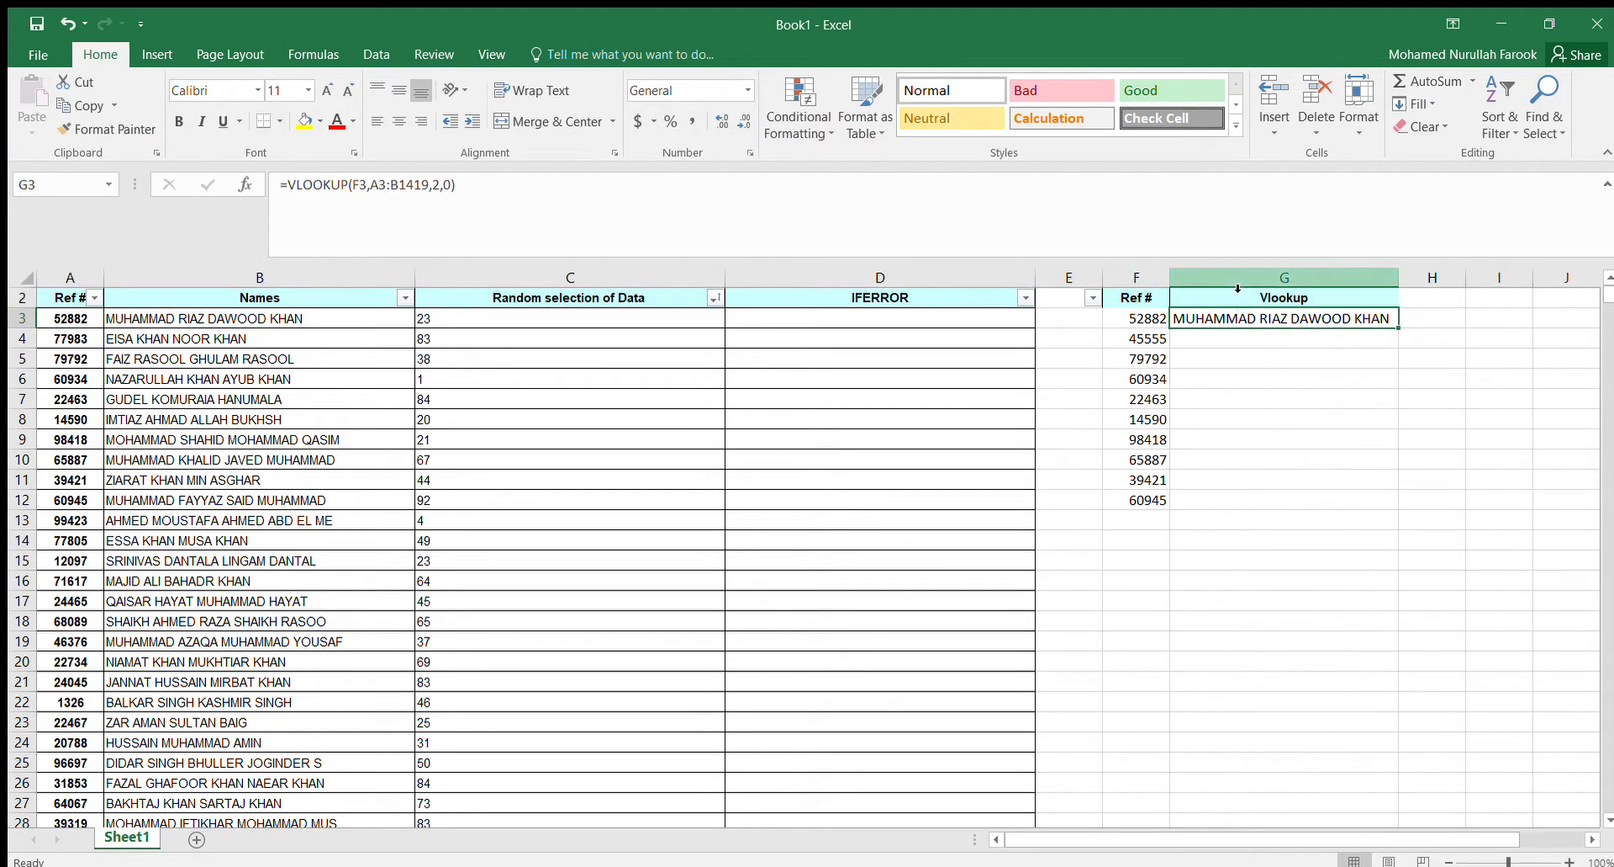
key("ctrl+c")
key("Left")
key("ctrl+Down")
key("Right")
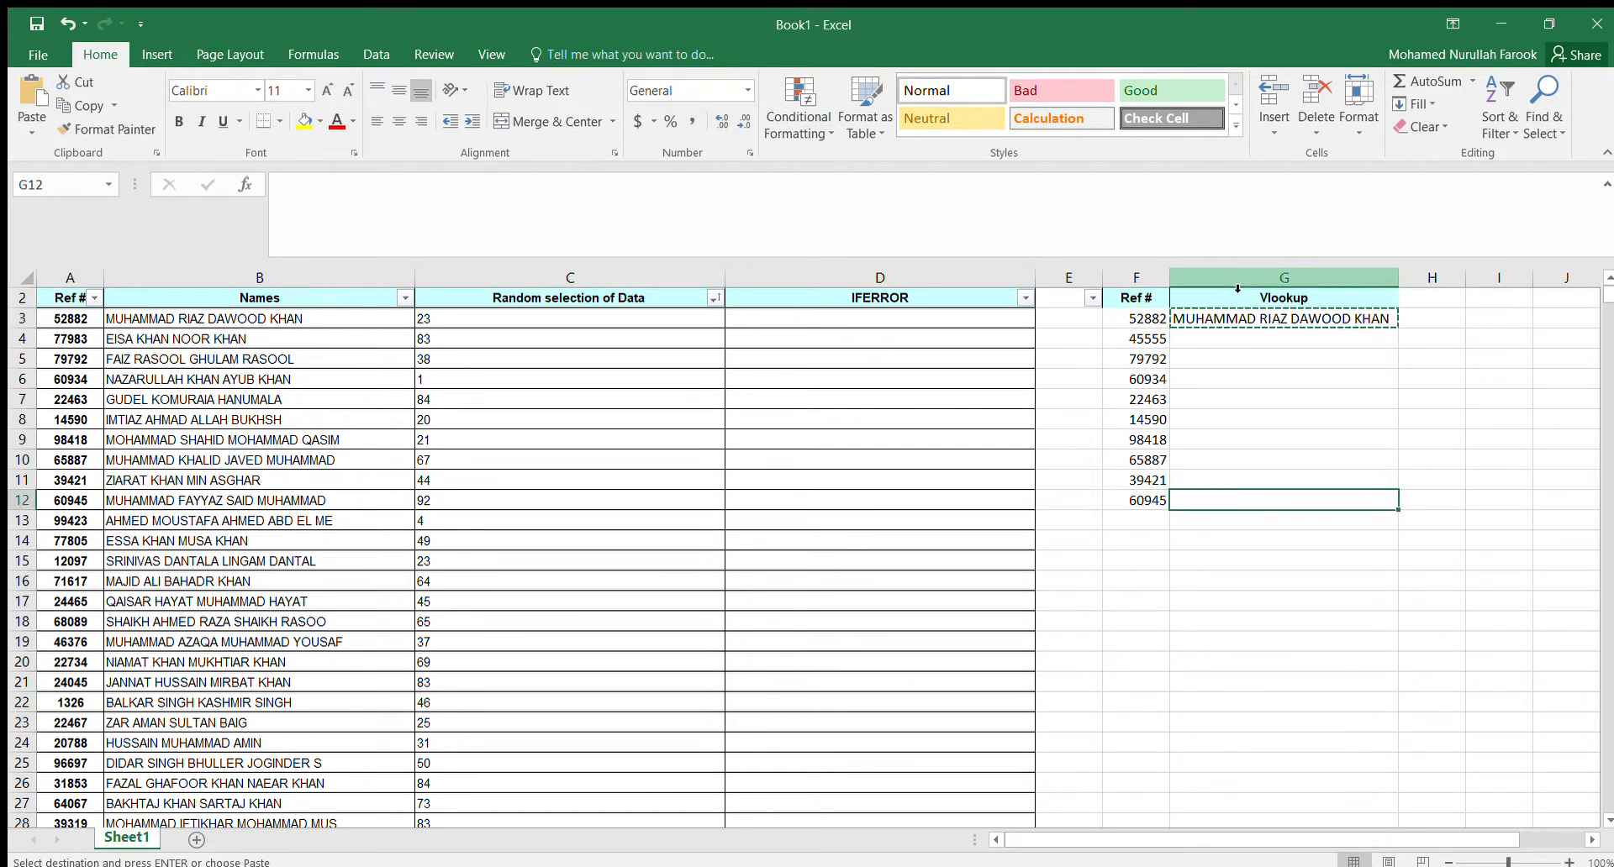
key("ctrl+shift+Up")
key("ctrl+shift+Down")
key("Left")
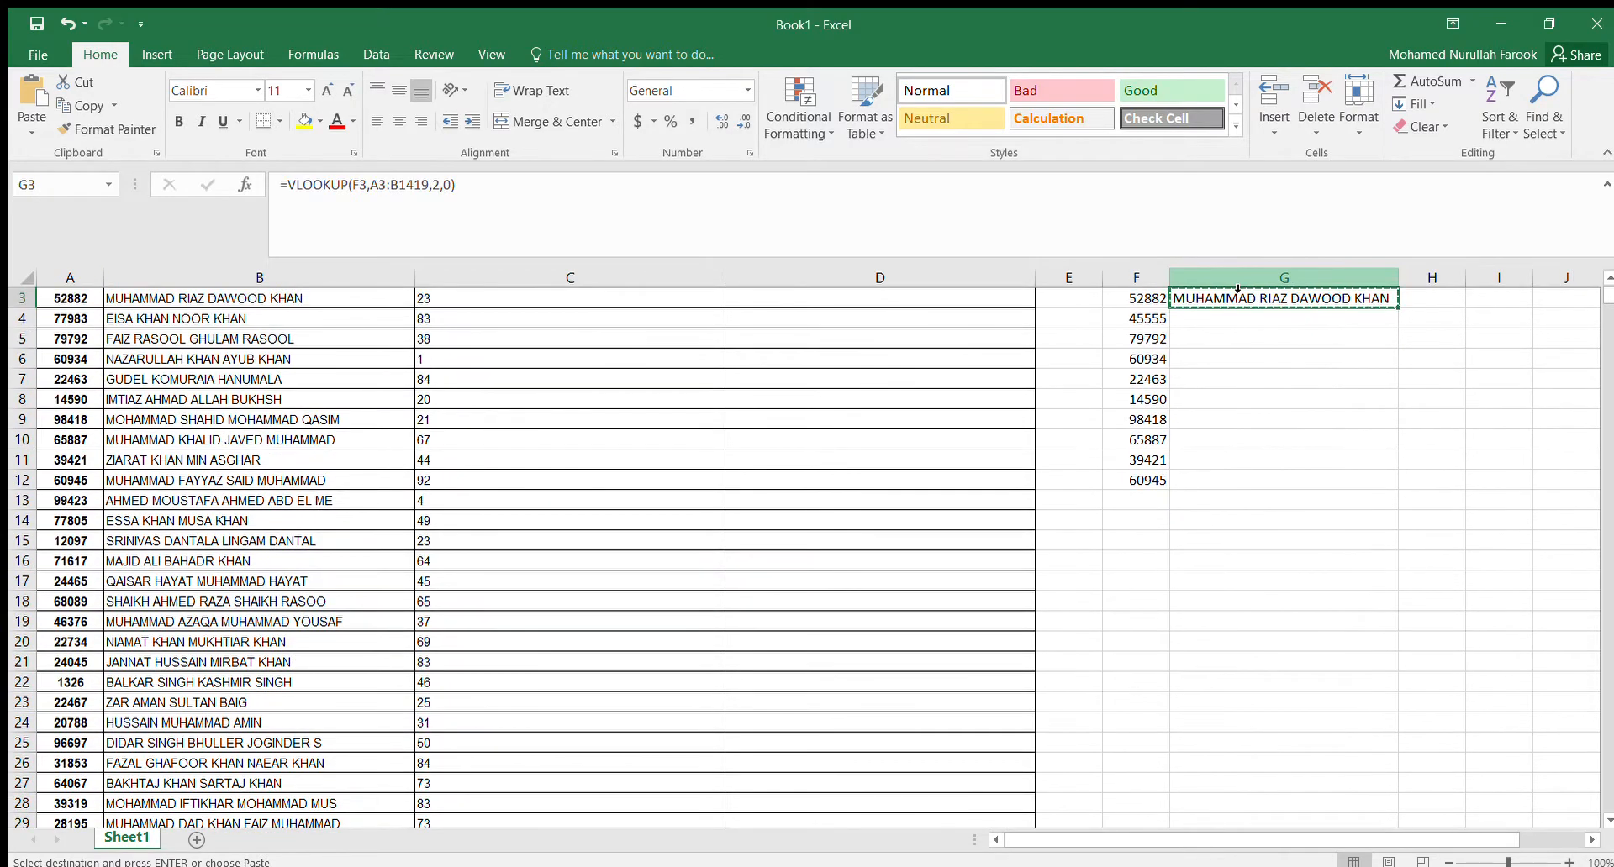
key("Right")
key("ctrl+shift+Up")
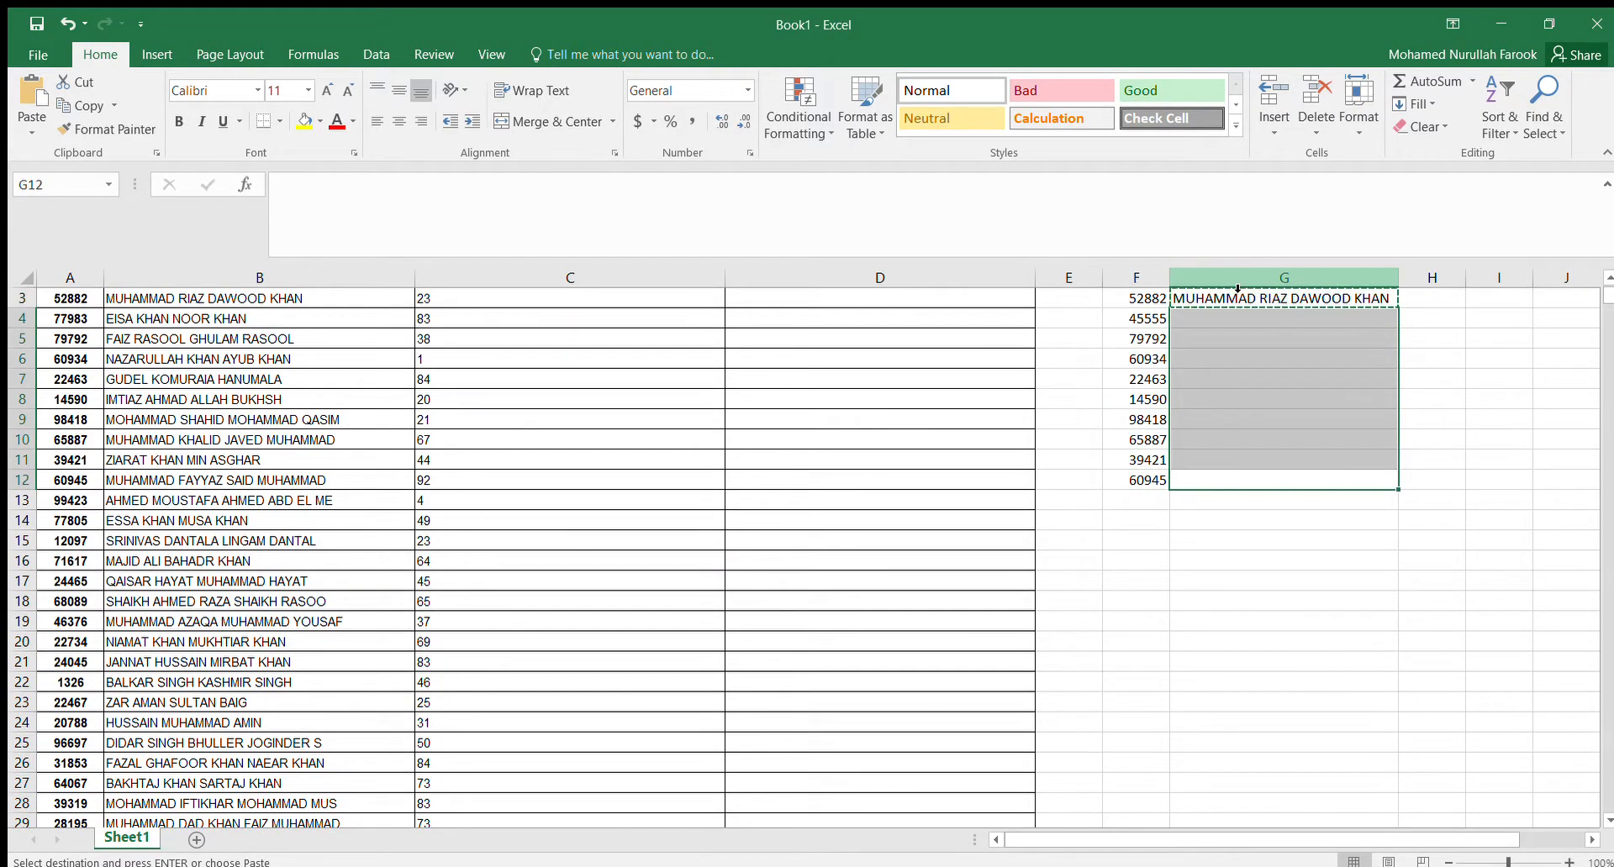
key("ctrl+v")
double_click(1399, 278)
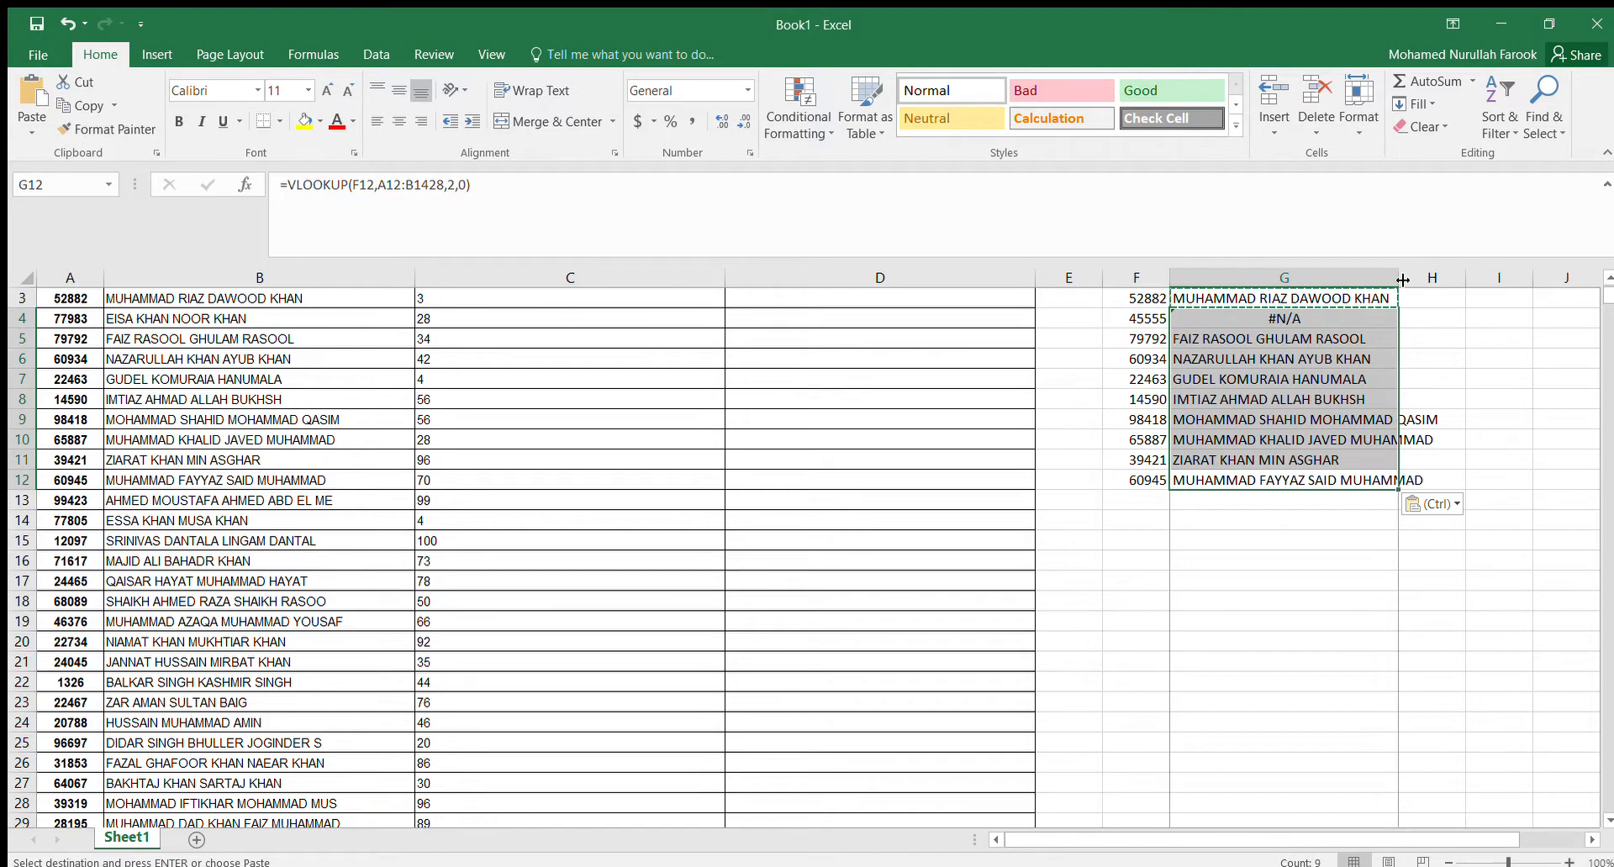
- Replace the formula in G3 with =IFERROR(VLOOKUP(F3,A3:B1419,2,0),"") so unmatched reference numbers return a blank
left_click(1141, 319)
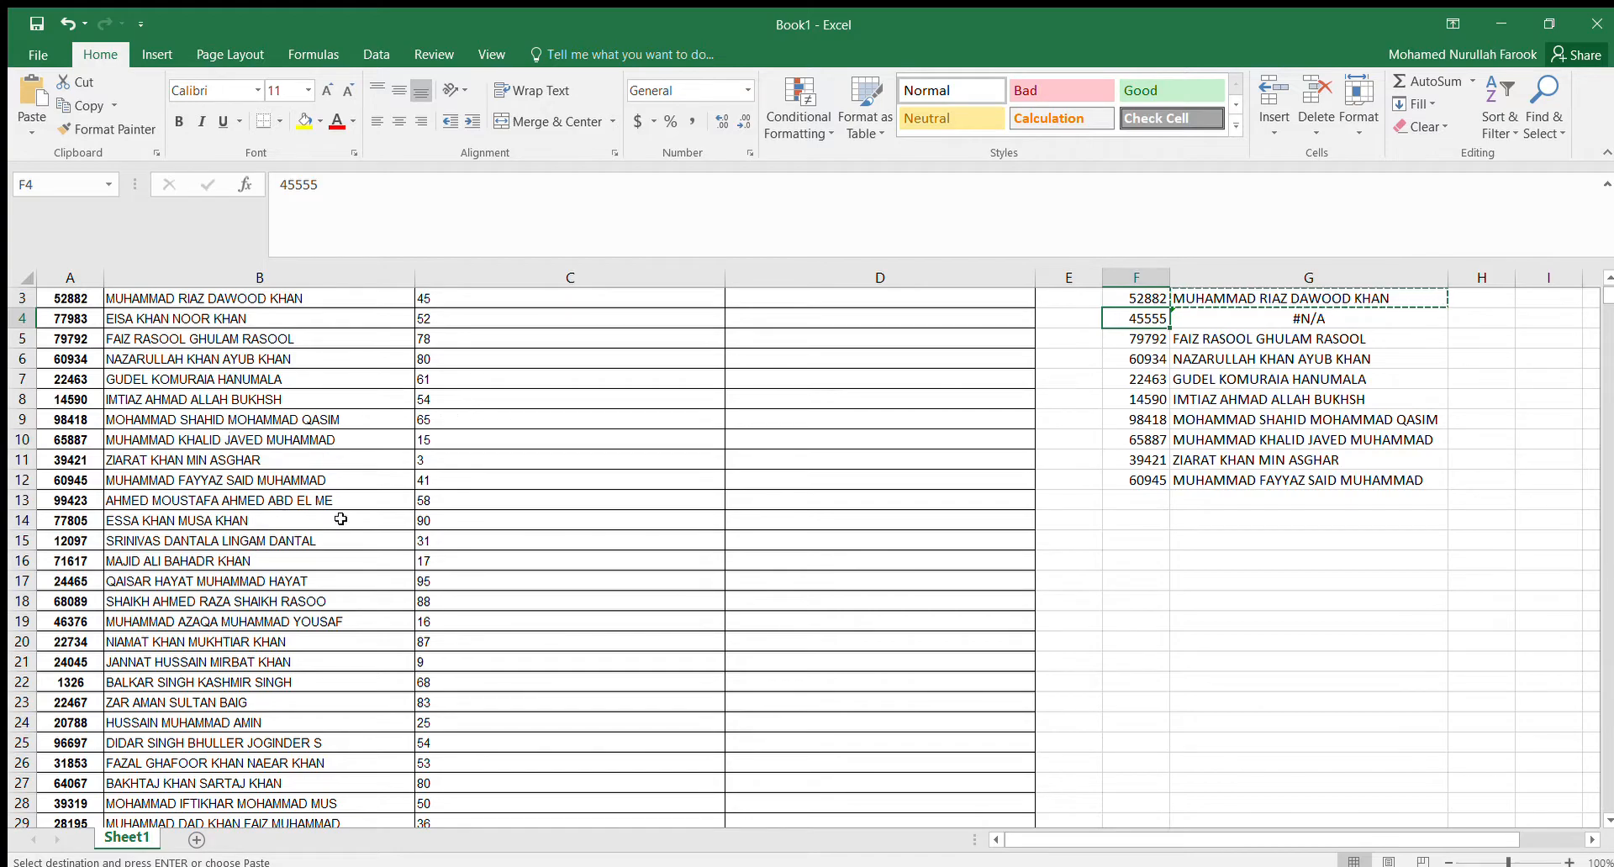
left_click(1254, 316)
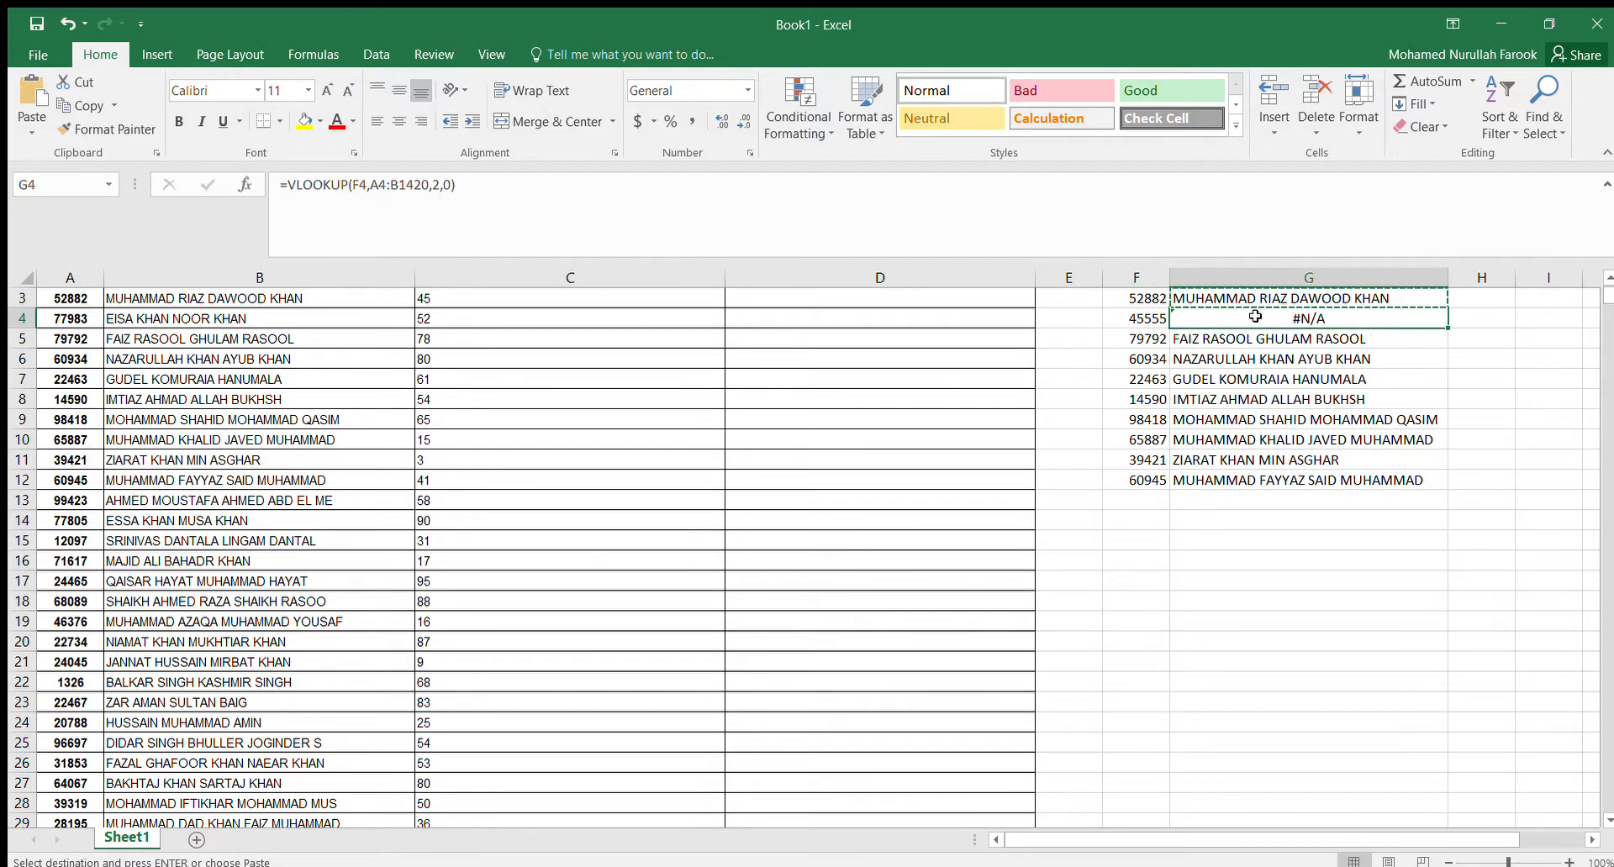
scroll(1255, 316, "up", 2)
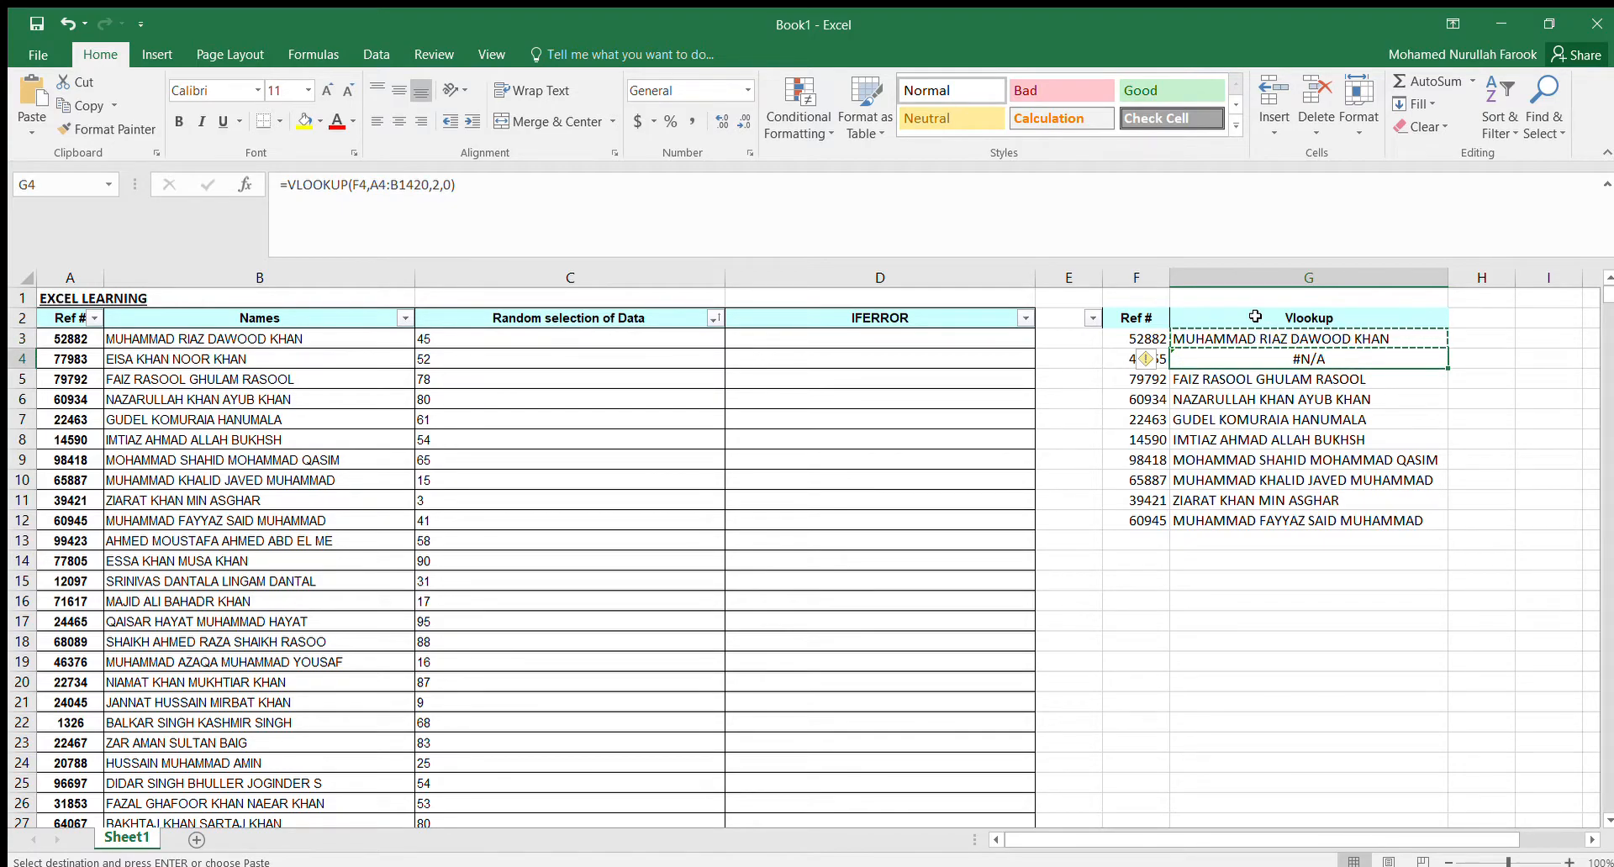
key("Up")
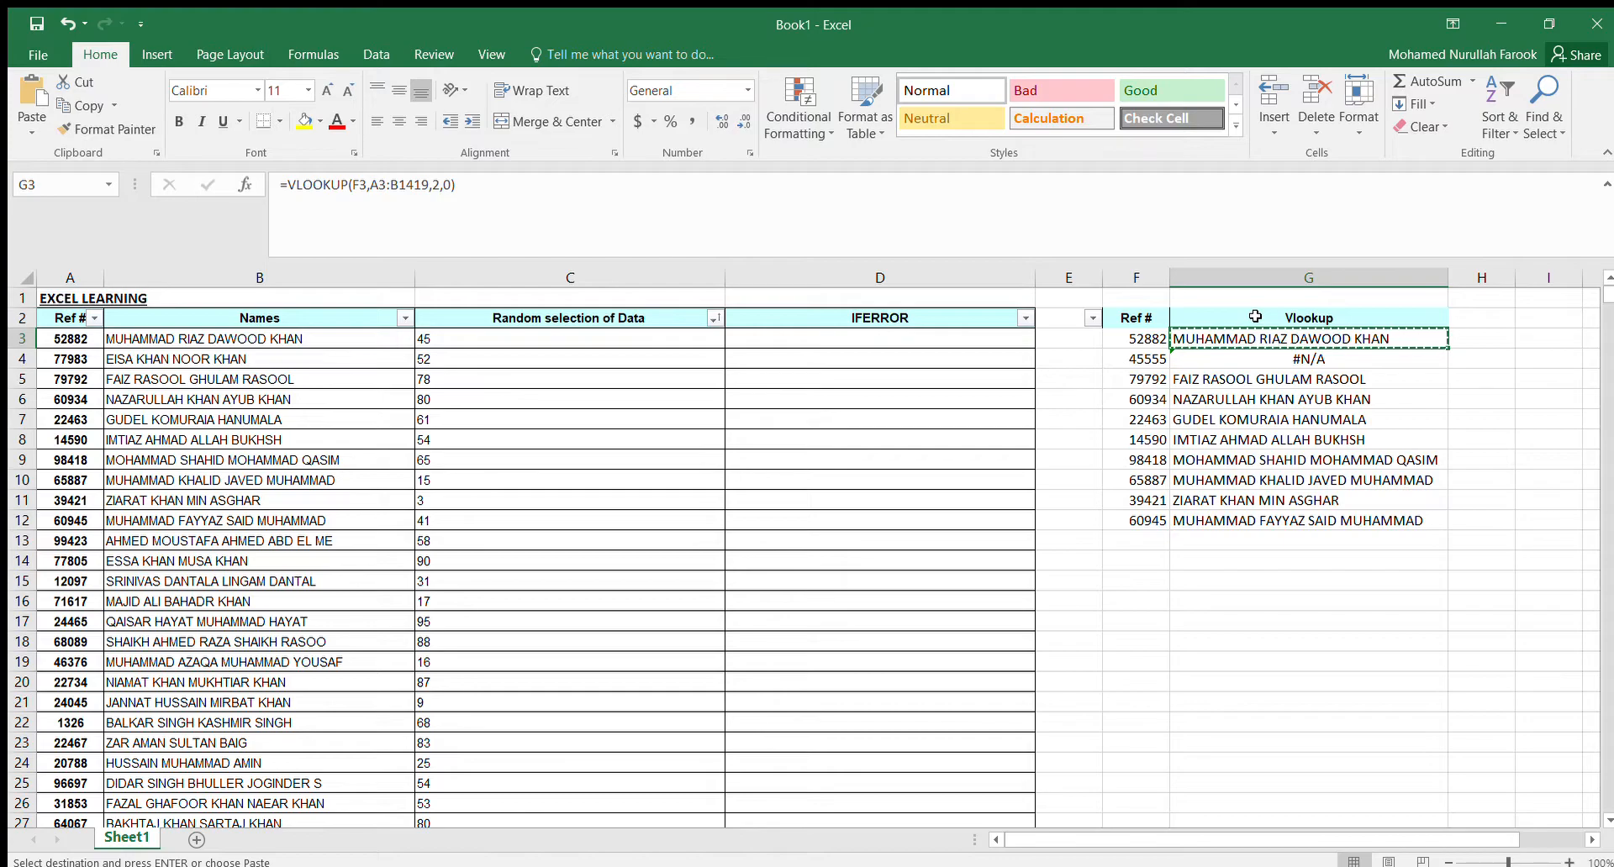
type("=if")
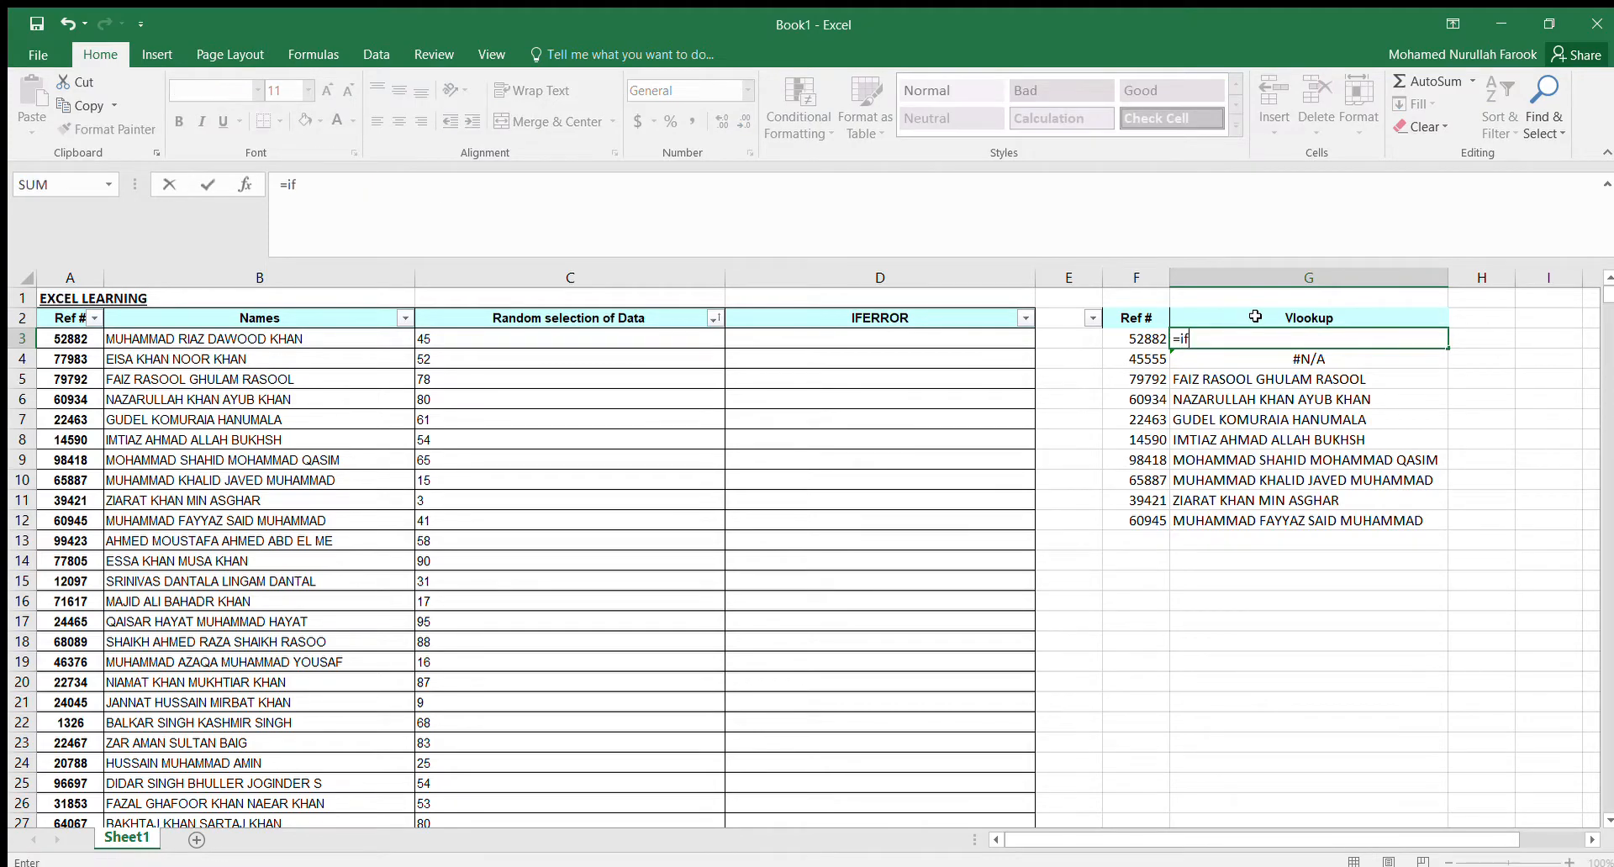
type("error(vlookup(")
key("Left")
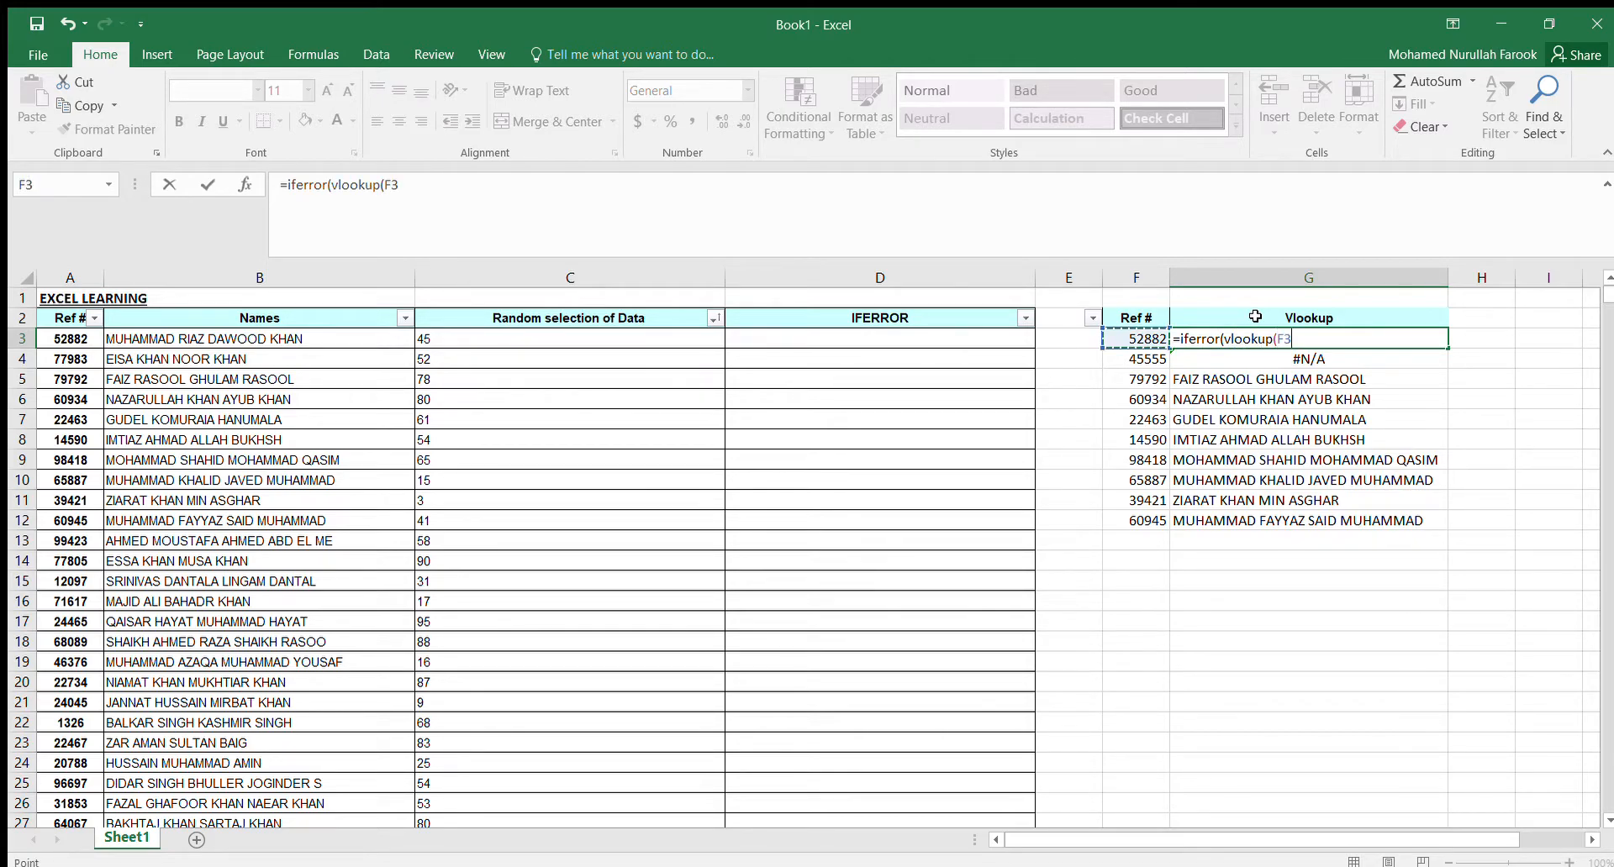
type(",")
key("Left")
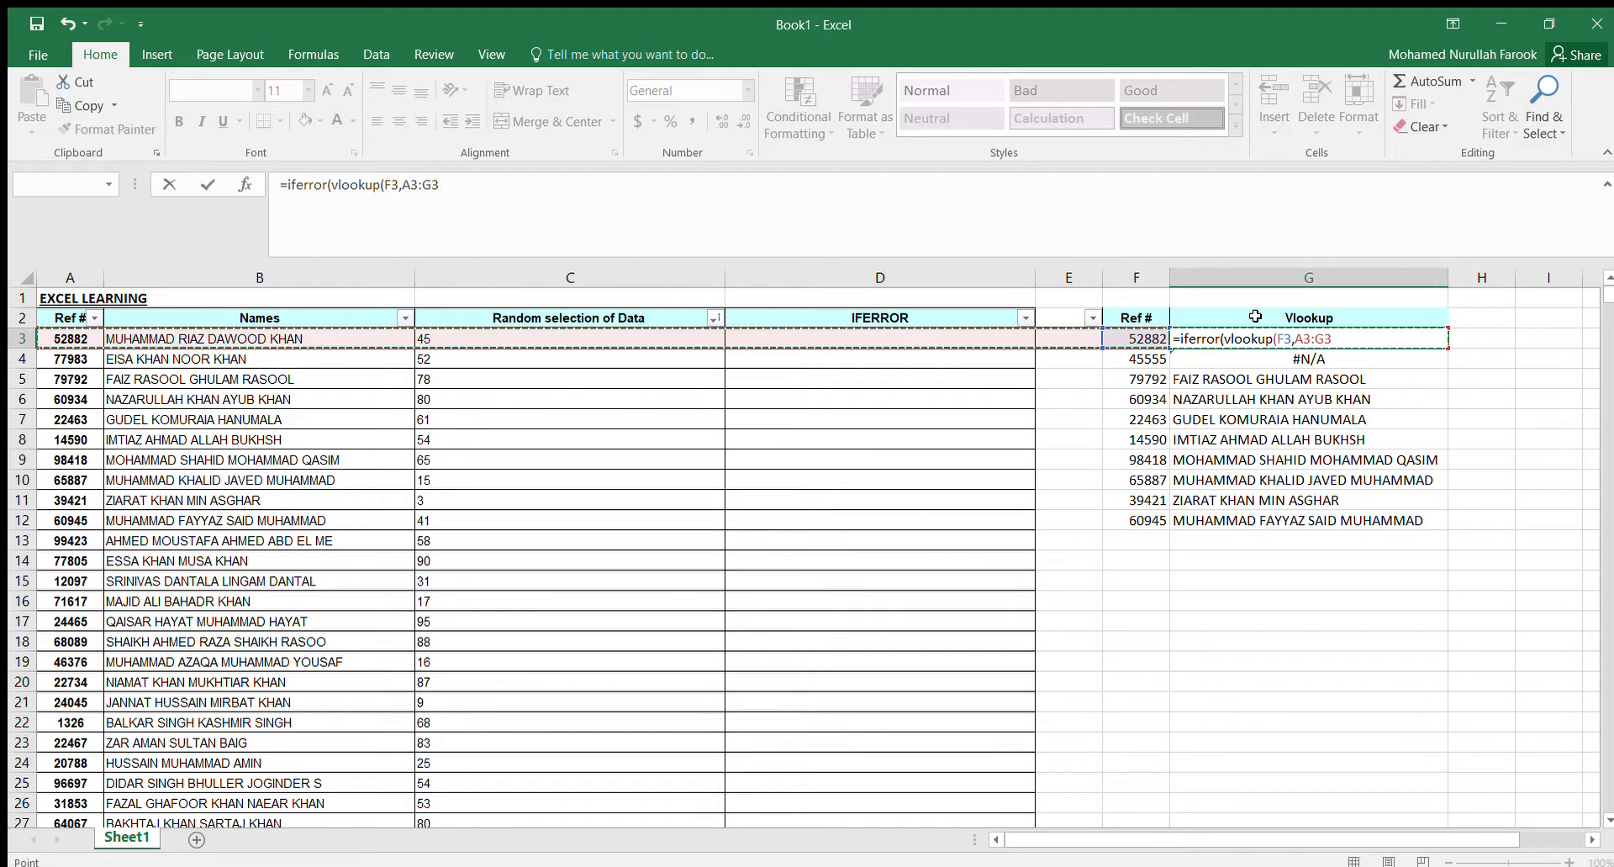
key("ctrl+Home")
key("Down")
key("Down")
key("ctrl+shift+Right")
key("ctrl+shift+Down")
type(",2,9")
key("BackSpace")
type("0)")
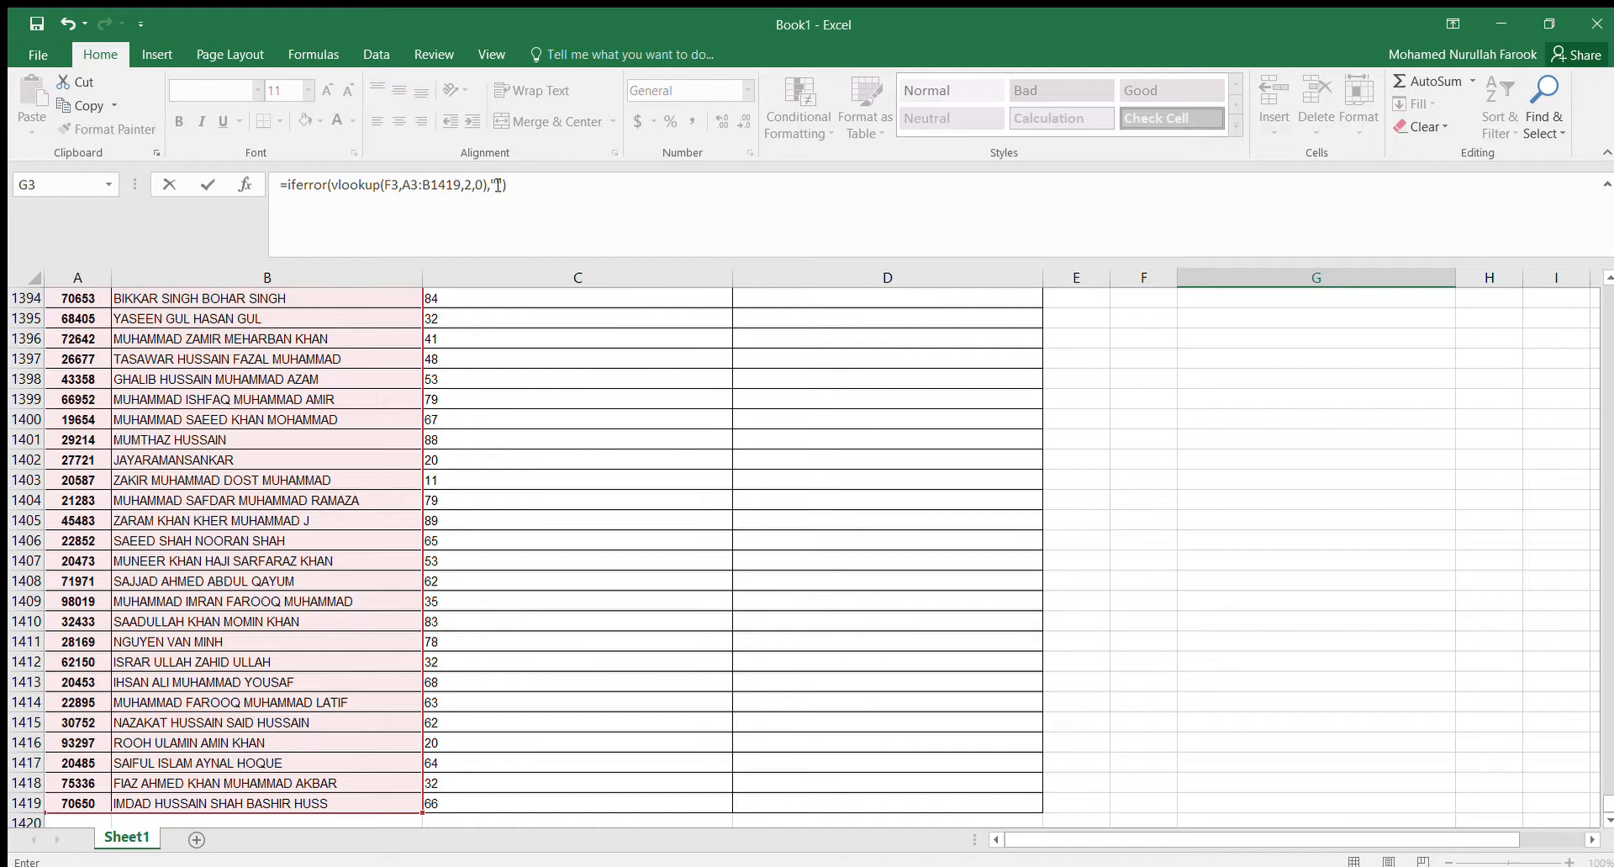
key("Return")
- Copy the IFERROR formula from G3 into G4:G12 and check the copied formulas in G6 and G4
key("Up")
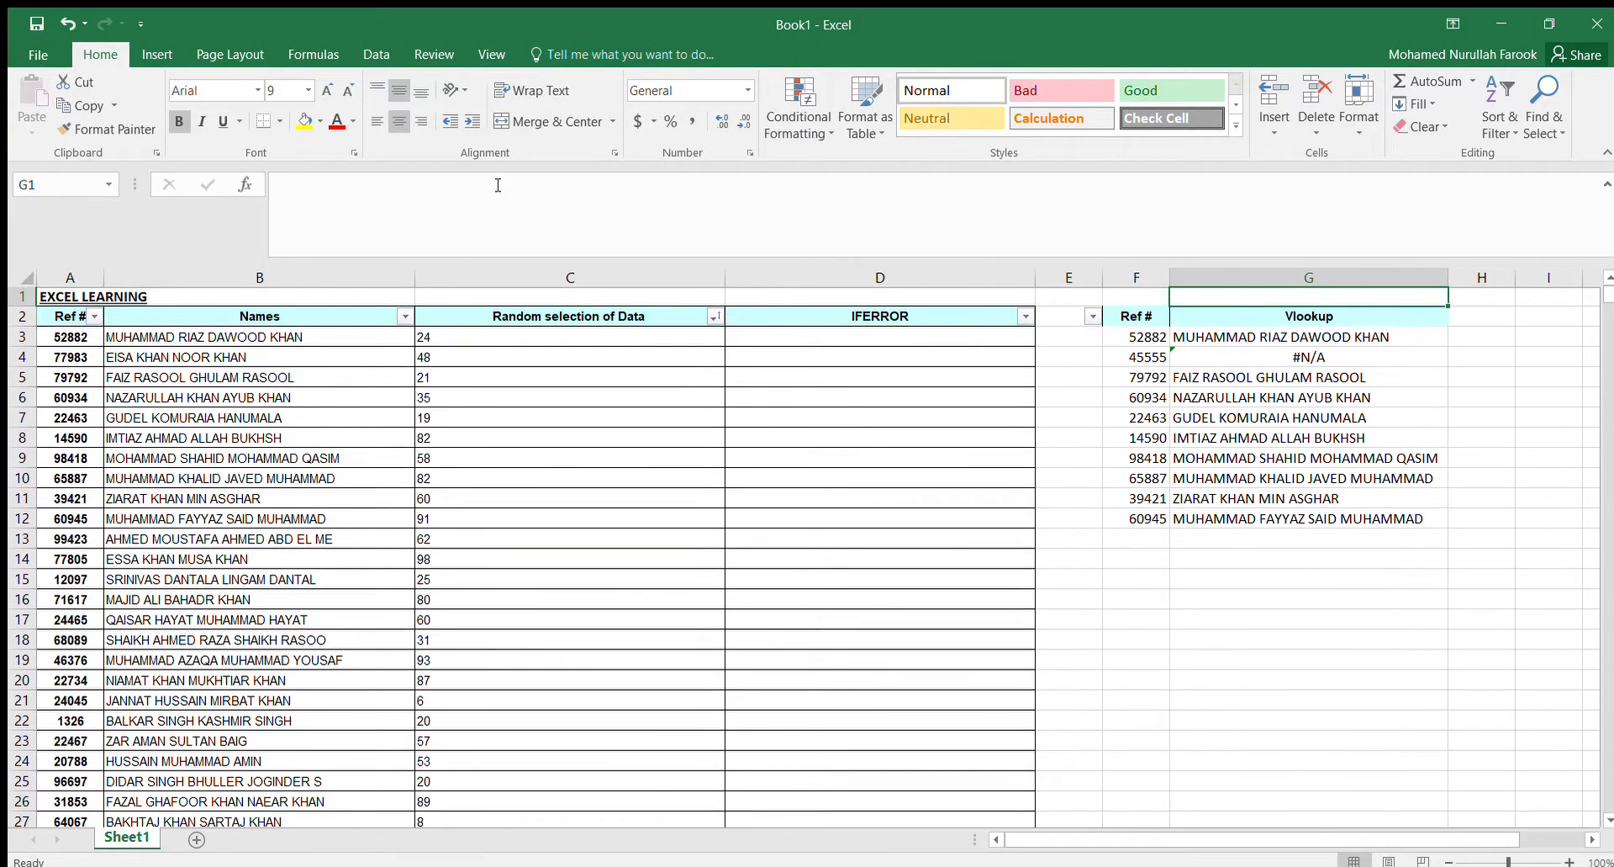
key("ctrl+c")
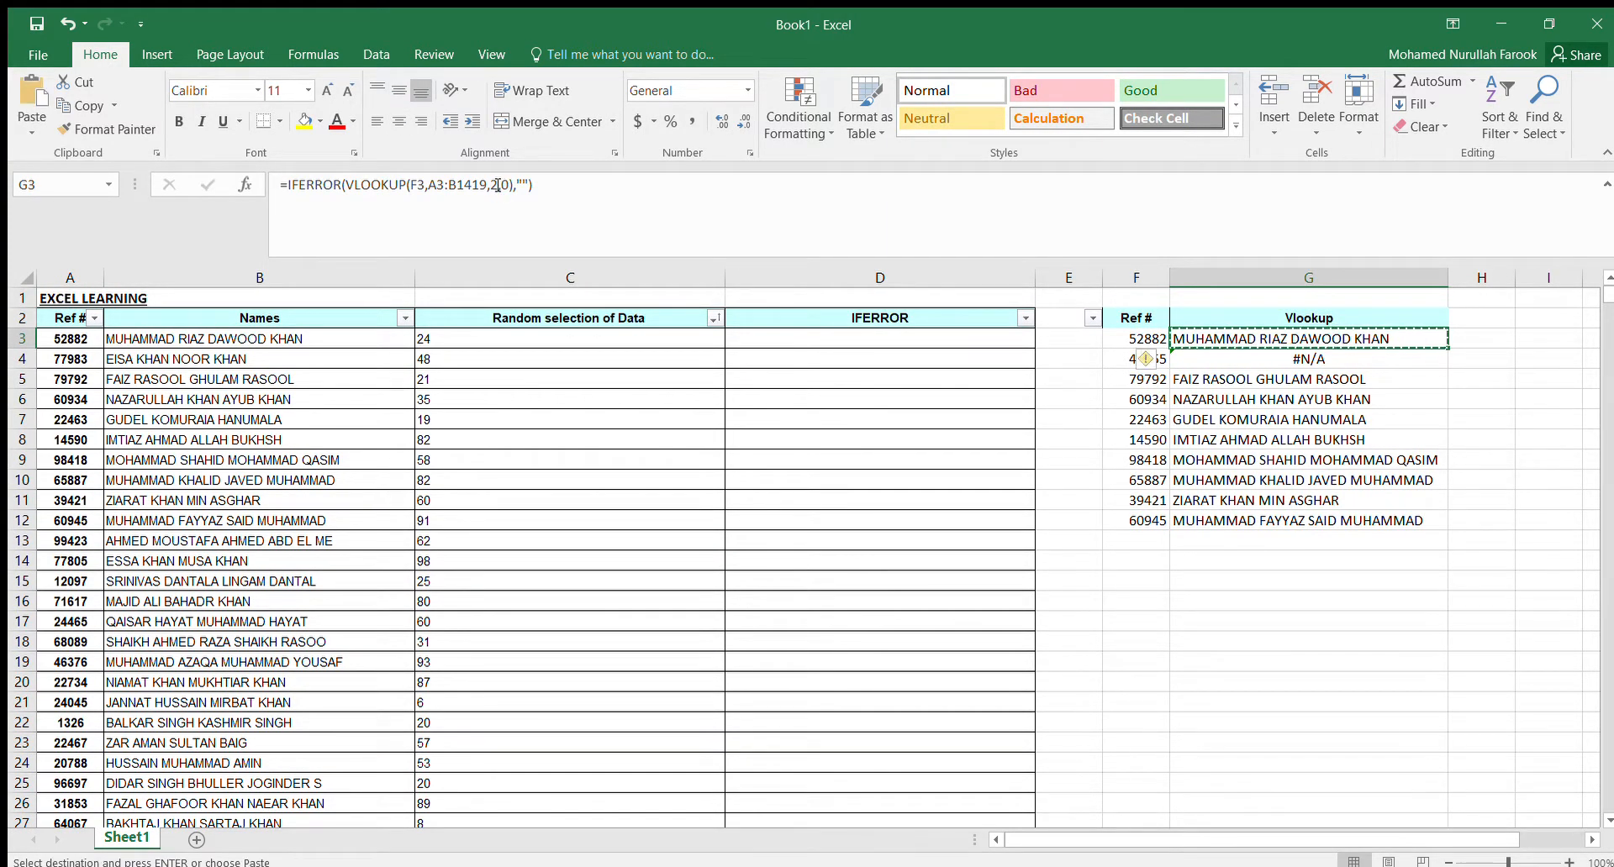
key("Down")
key("shift+Down")
key("shift+Down")
key("shift+Down")
key("shift+Down")
key("shift+Down")
key("shift+Down")
key("shift+Down")
key("shift+Down")
key("ctrl+v")
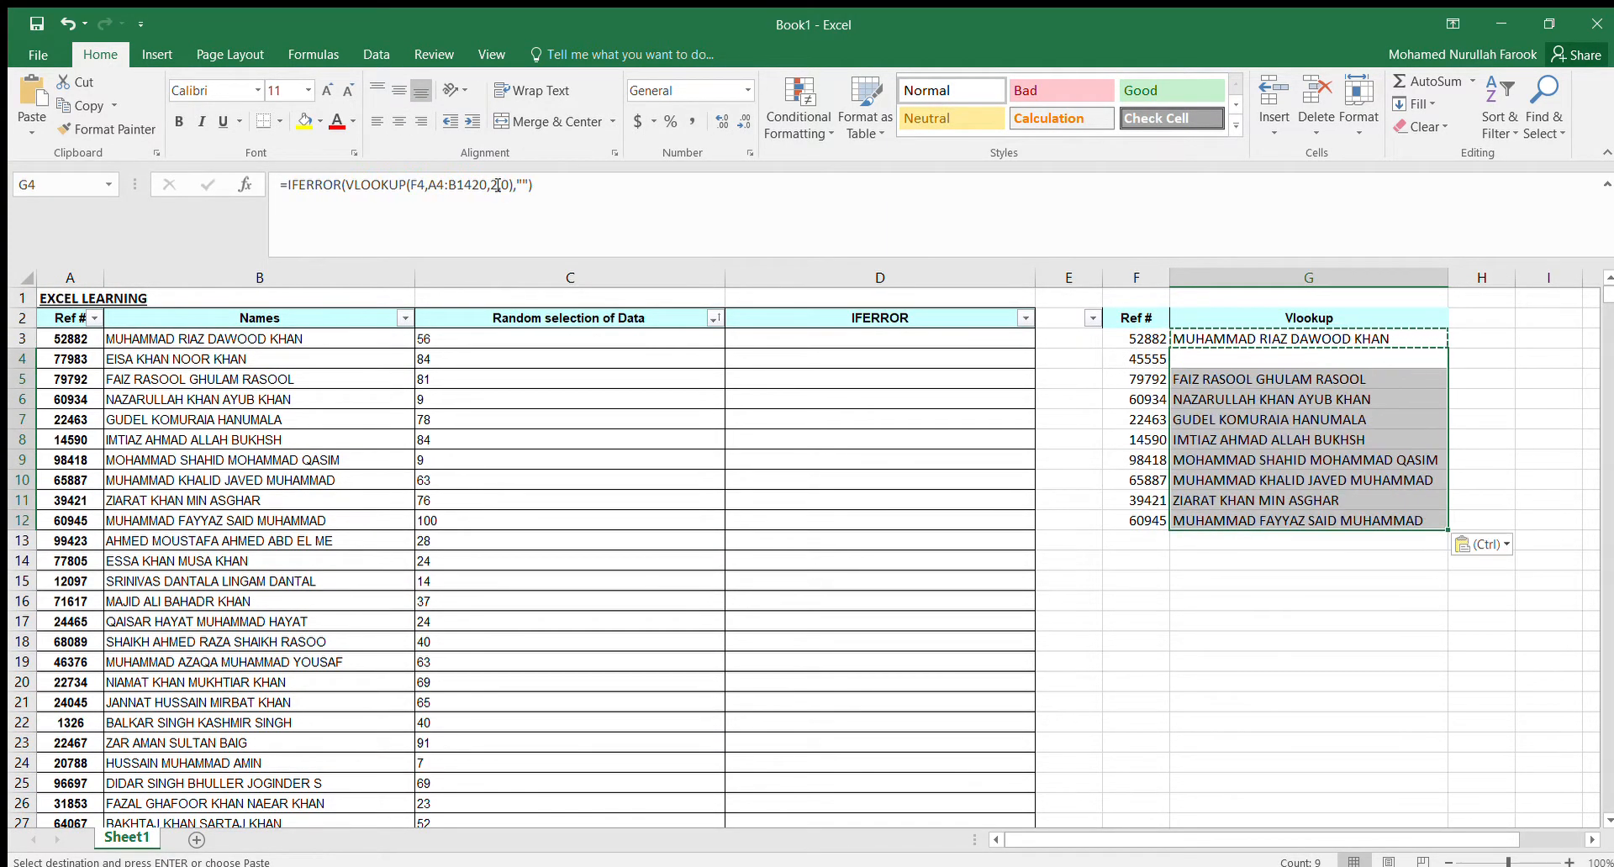
left_click(1332, 410)
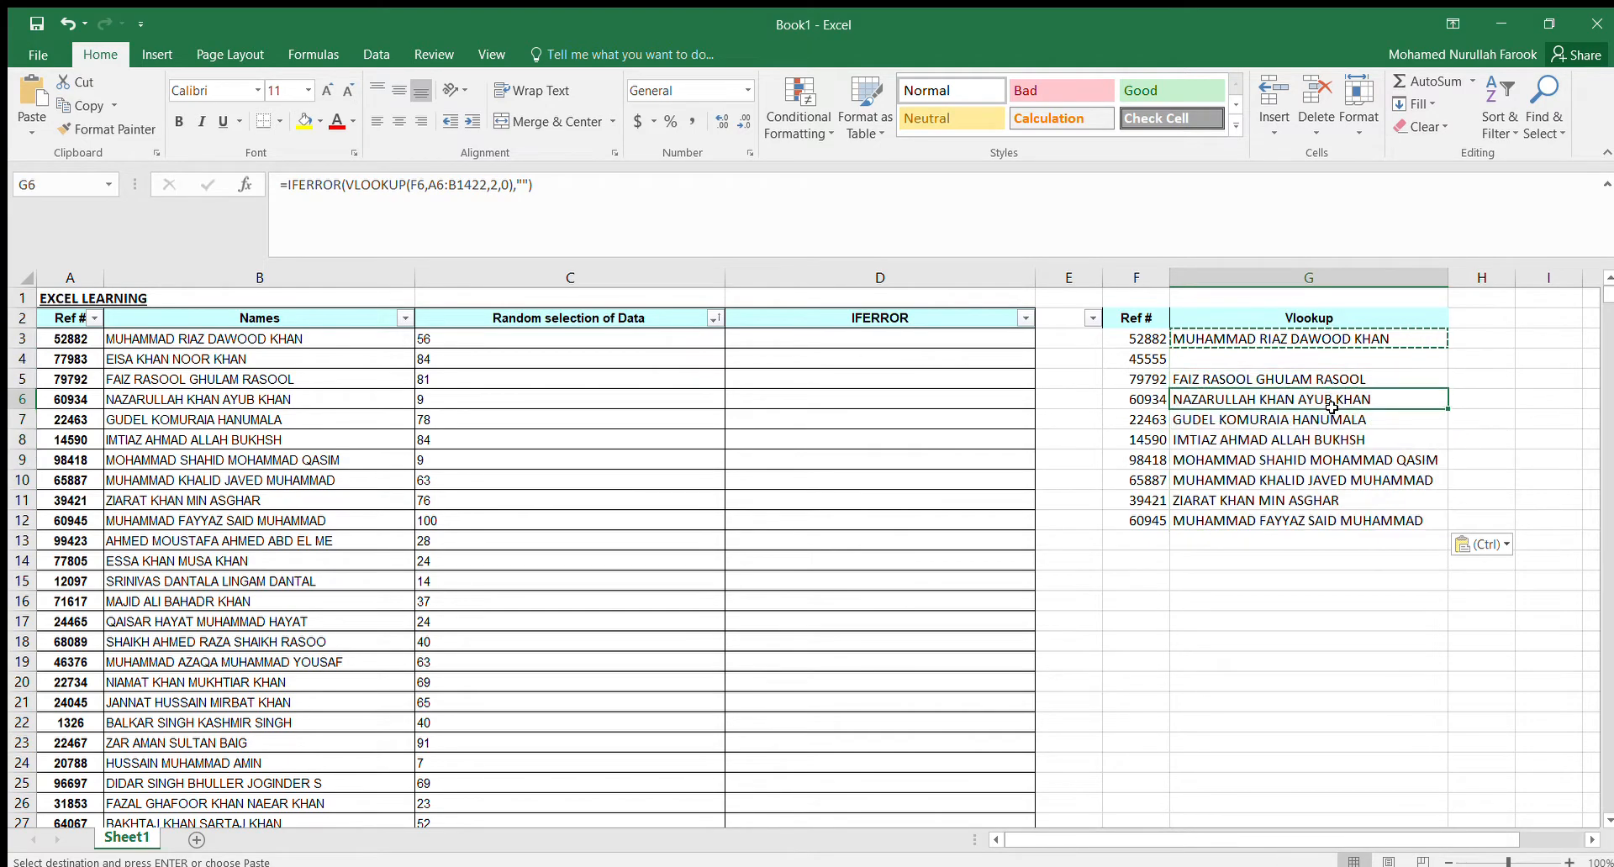
key("Up")
key("Up")
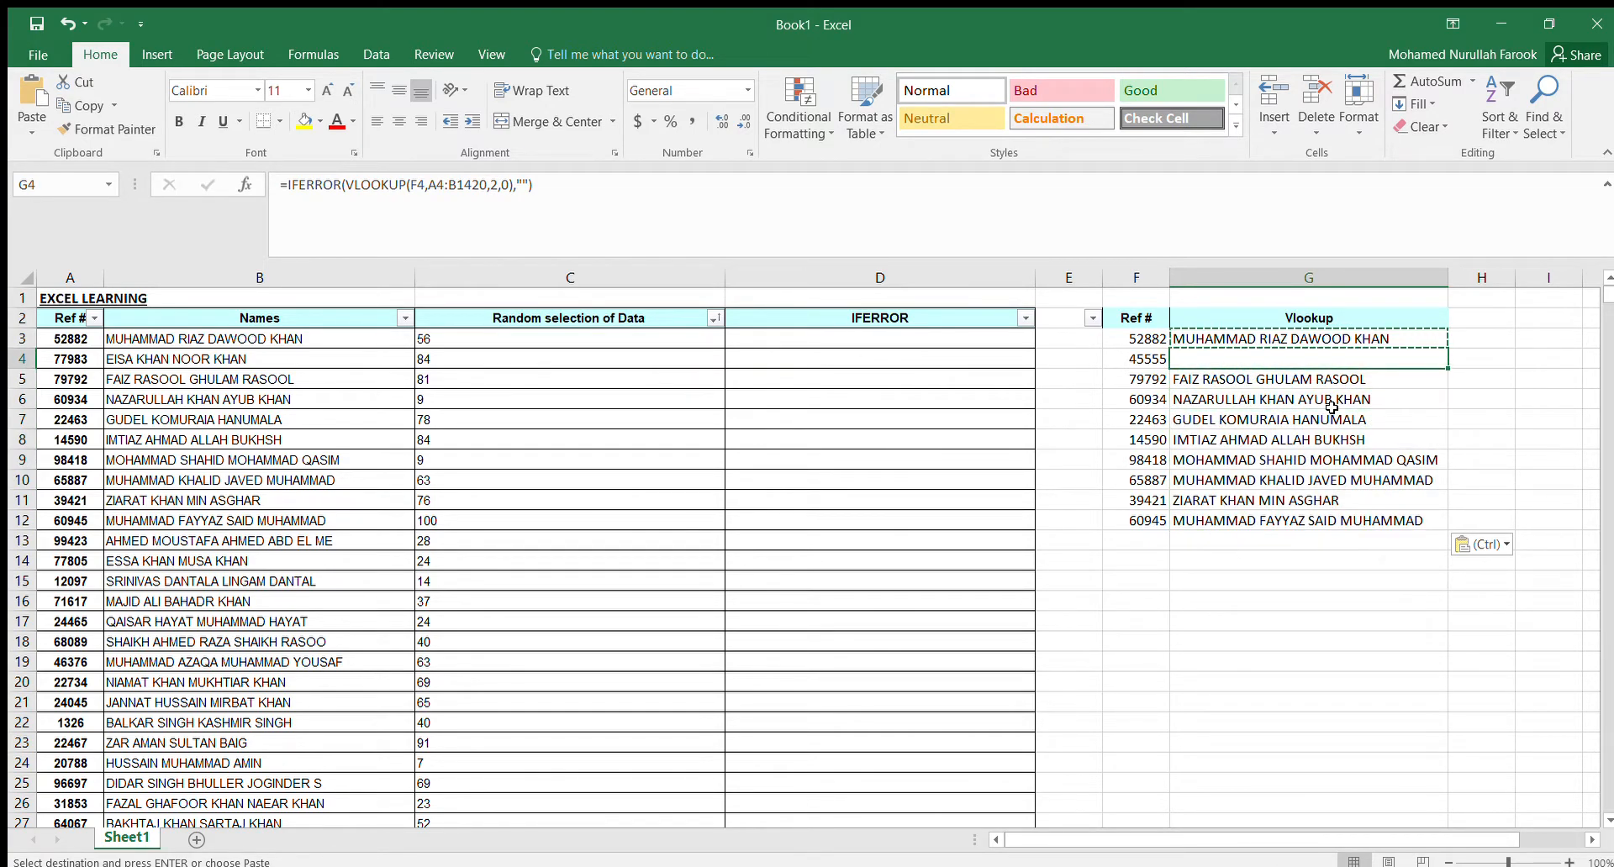